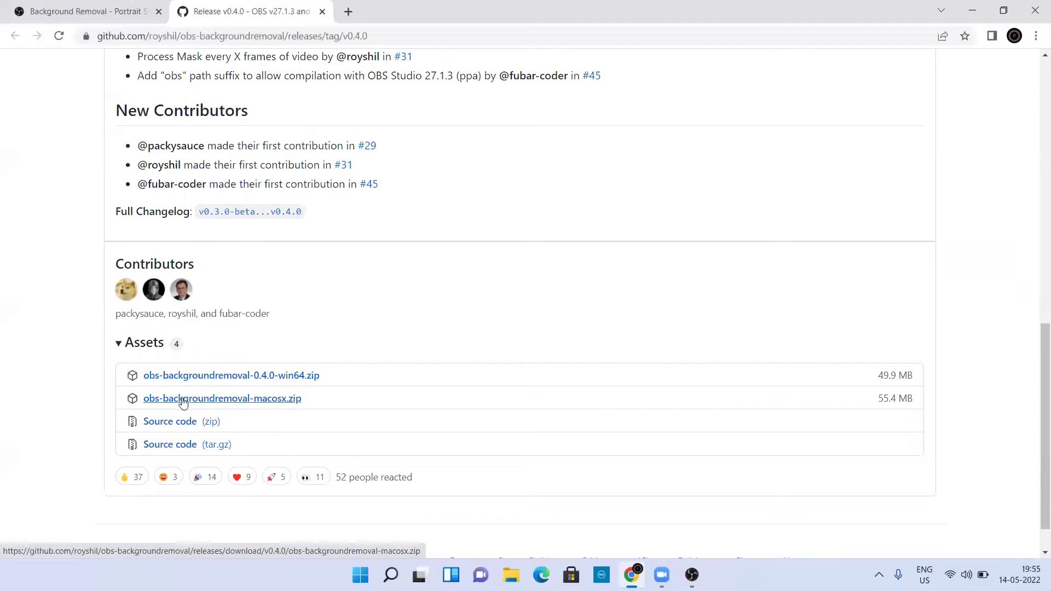
- Start downloading obs-backgroundremoval-0.4.0-win64.zip from the release assets and pause the download
{"action": "left_click", "coordinate": [217, 376]}
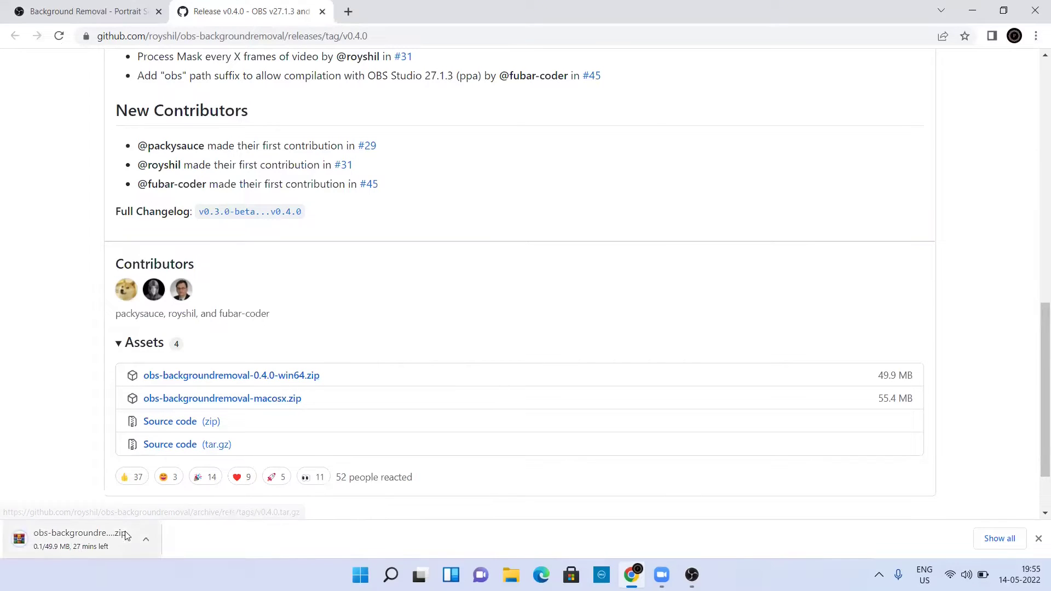
{"action": "left_click", "coordinate": [145, 540]}
{"action": "left_click", "coordinate": [172, 474]}
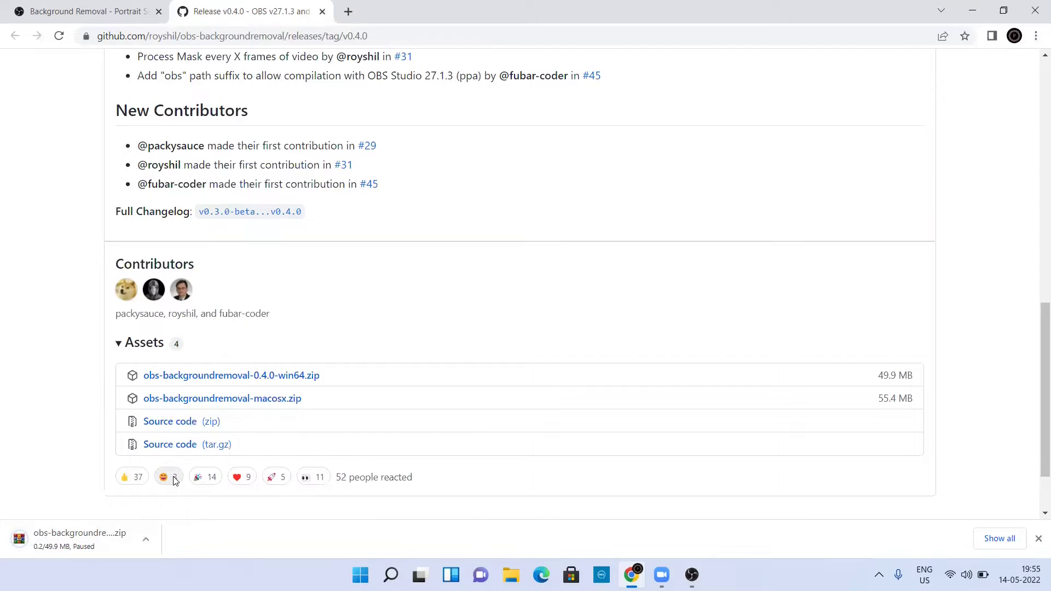
- Switch to File Explorer and locate the obs-backgroundremoval-0.4.0-win64 archive in the Downloads folder
{"action": "left_click", "coordinate": [510, 575]}
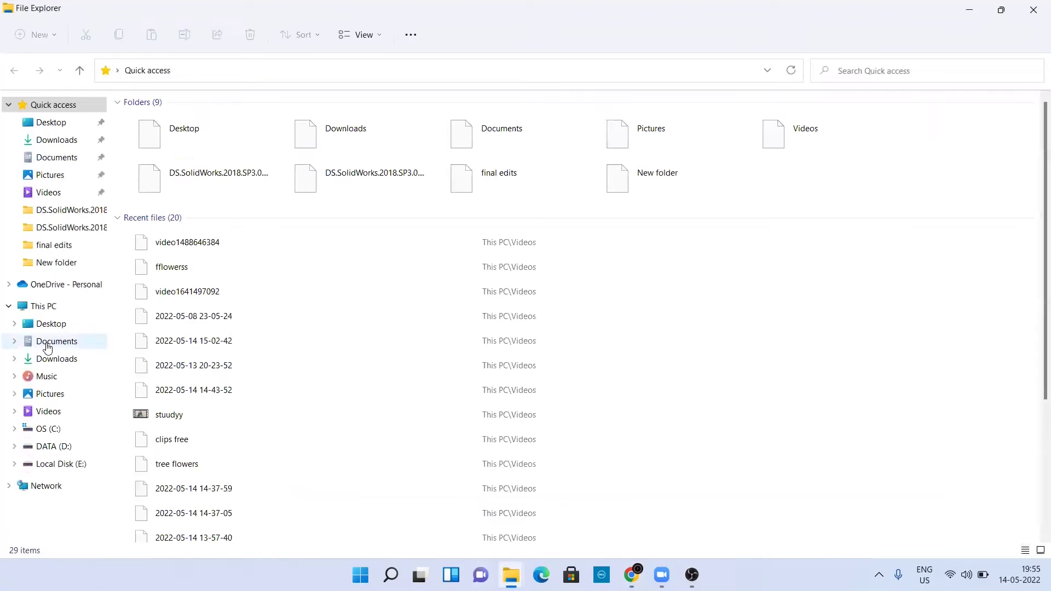
{"action": "left_click", "coordinate": [49, 361]}
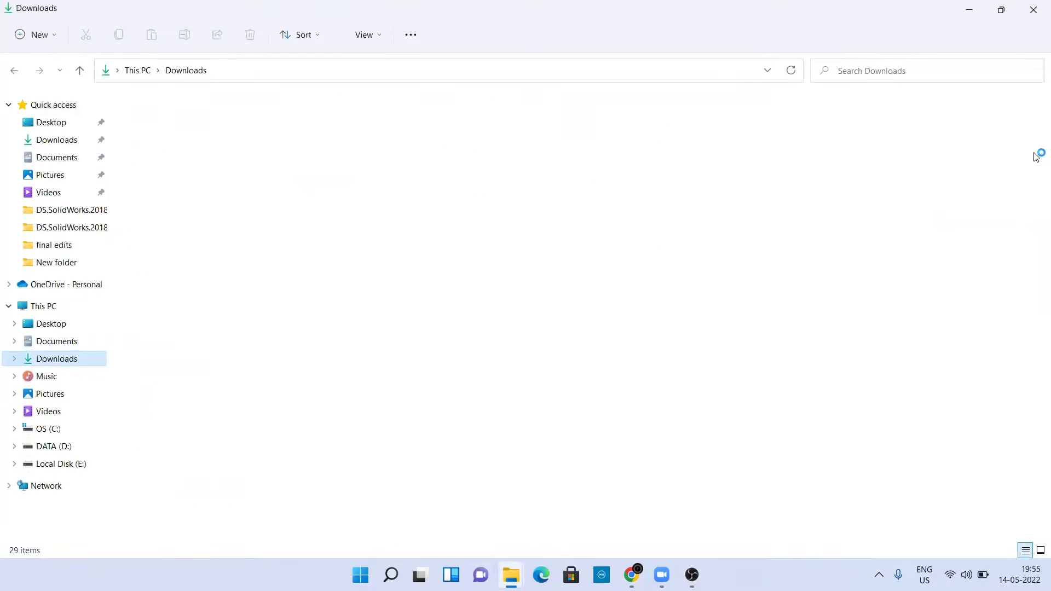
{"action": "scroll", "coordinate": [1037, 155], "scroll_direction": "down", "scroll_amount": 3}
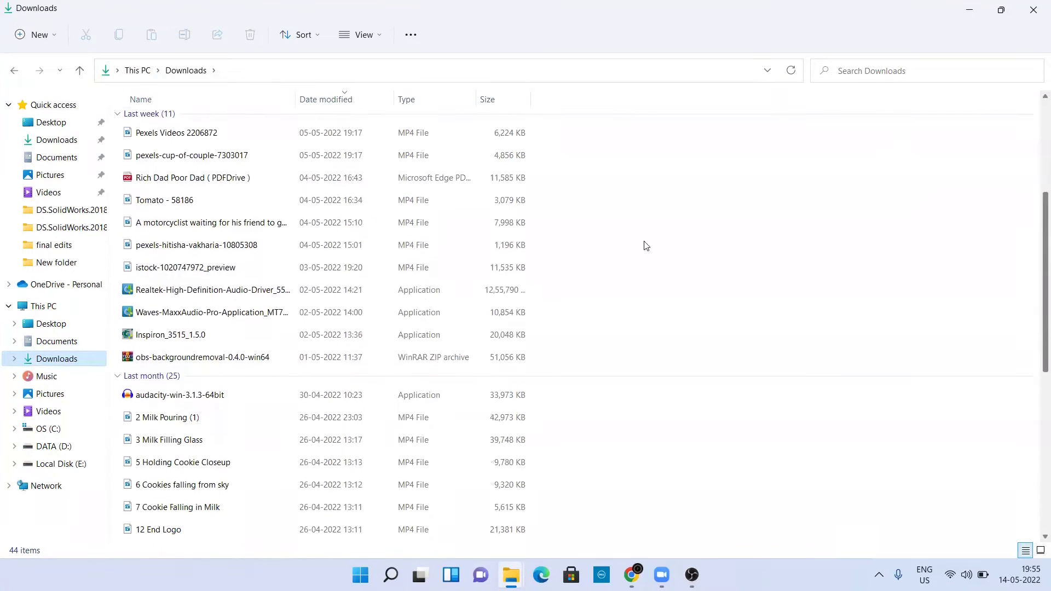
- Extract the obs-backgroundremoval-0.4.0-win64 archive into the OBS folder on Local Disk (E:)
{"action": "right_click", "coordinate": [289, 358]}
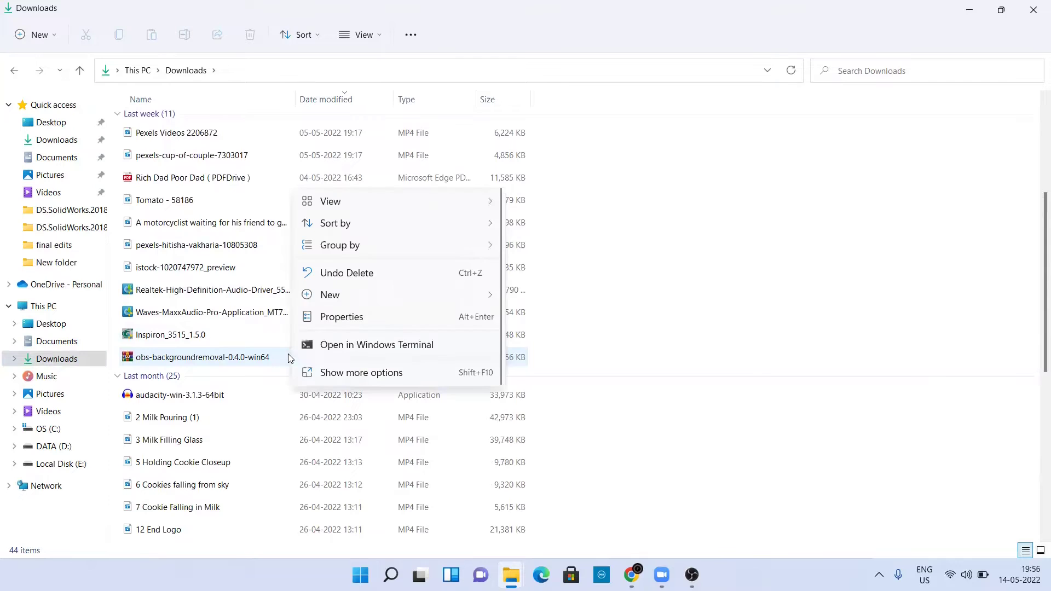
{"action": "left_click", "coordinate": [241, 363]}
{"action": "right_click", "coordinate": [241, 362]}
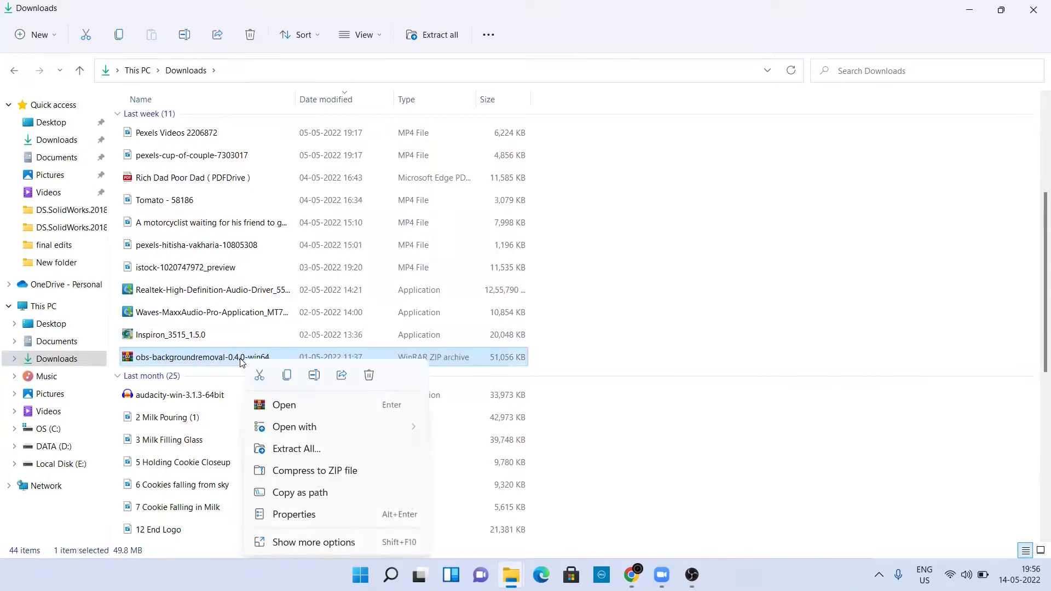
{"action": "left_click", "coordinate": [312, 452]}
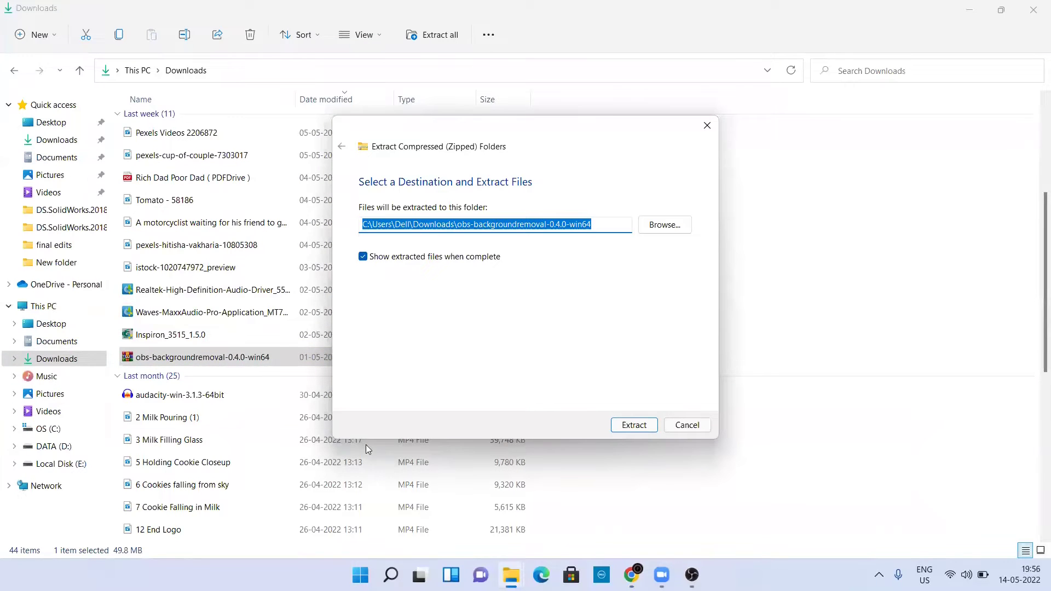
{"action": "left_click", "coordinate": [679, 223]}
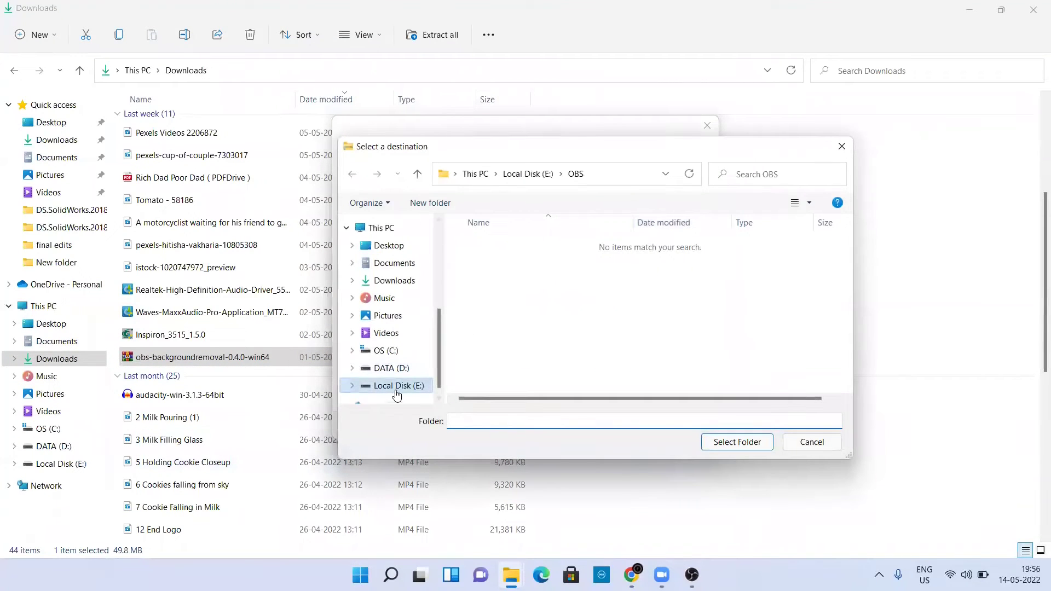
{"action": "left_click", "coordinate": [737, 448]}
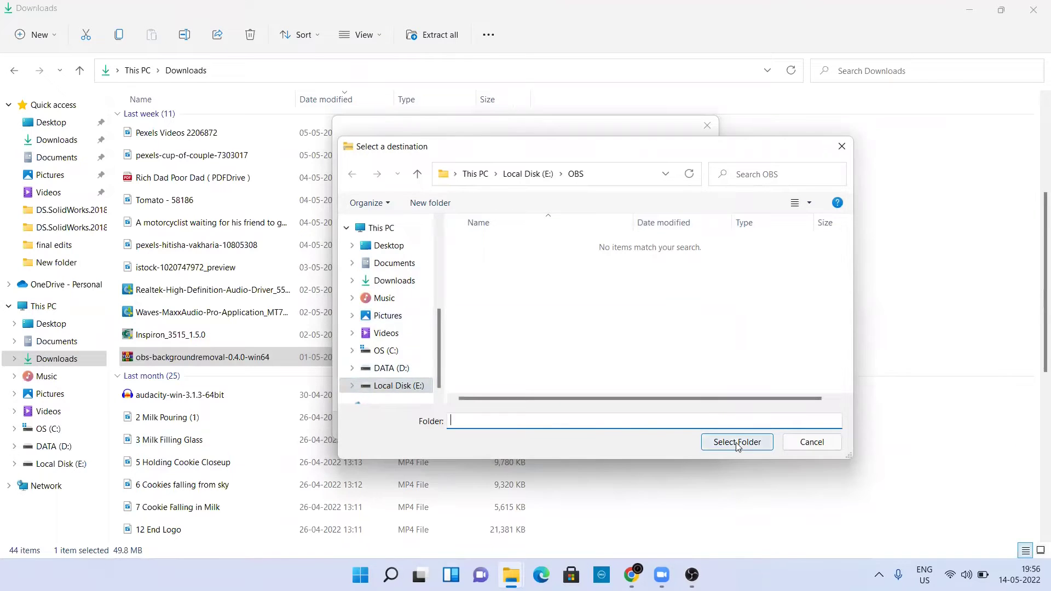
{"action": "left_click", "coordinate": [644, 426]}
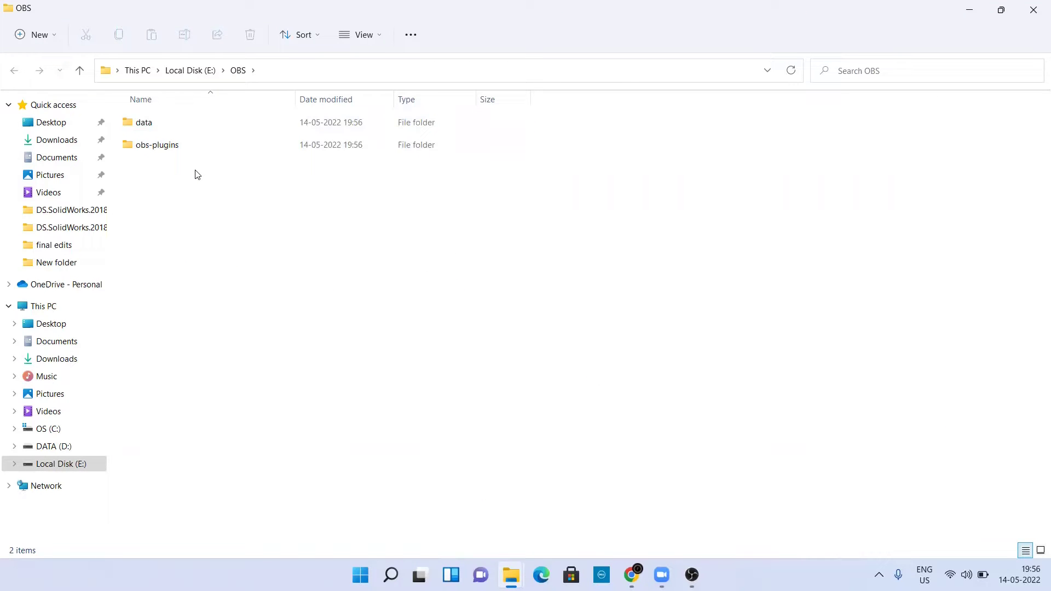
- Copy the extracted data and obs-plugins folders from the OBS folder
{"action": "left_click_drag", "start_coordinate": [192, 169], "coordinate": [151, 120]}
{"action": "right_click", "coordinate": [151, 121]}
{"action": "left_click", "coordinate": [199, 137]}
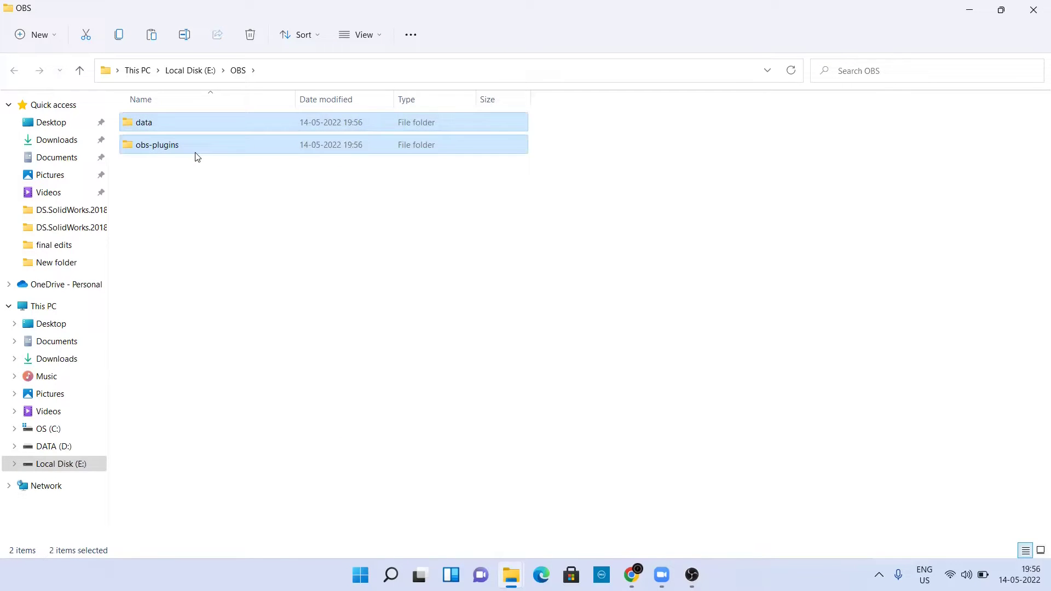
- Open the obs-studio folder on DATA (D:) and check that the copied folders can be pasted there, without pasting
{"action": "left_click", "coordinate": [45, 447]}
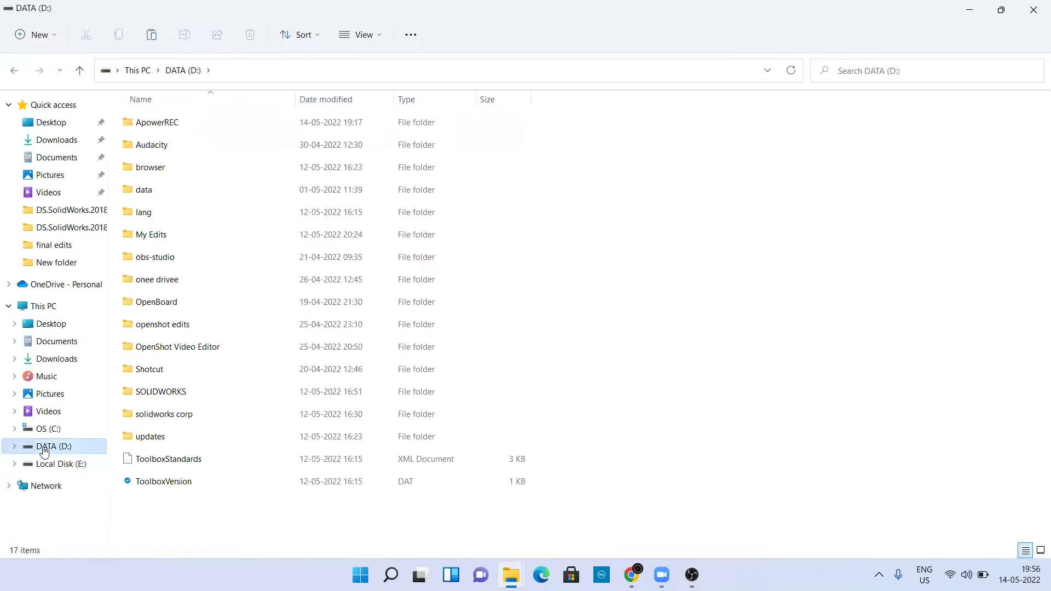
{"action": "double_click", "coordinate": [163, 259]}
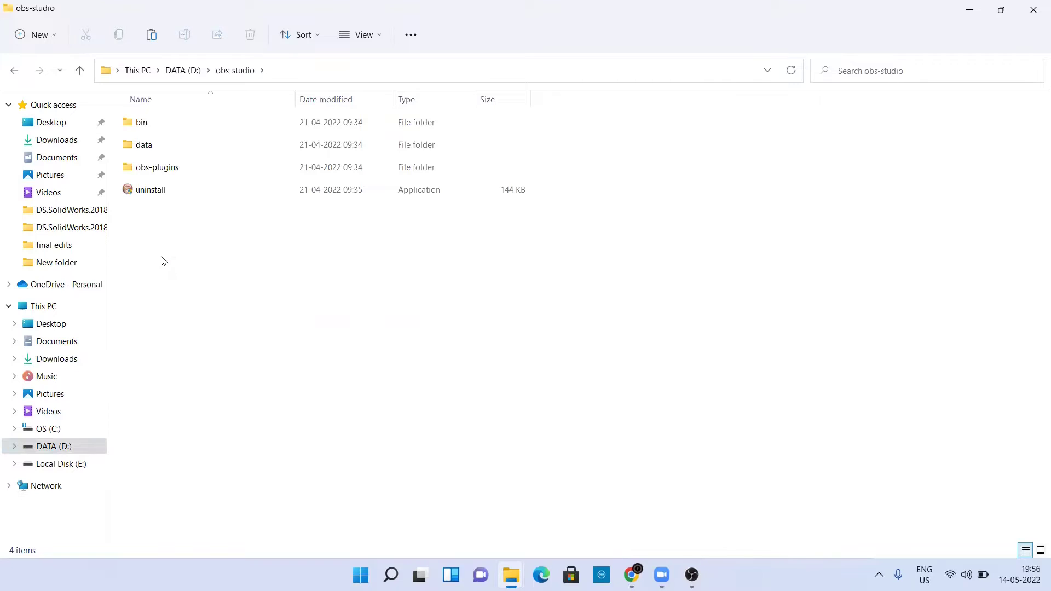
{"action": "right_click", "coordinate": [164, 261]}
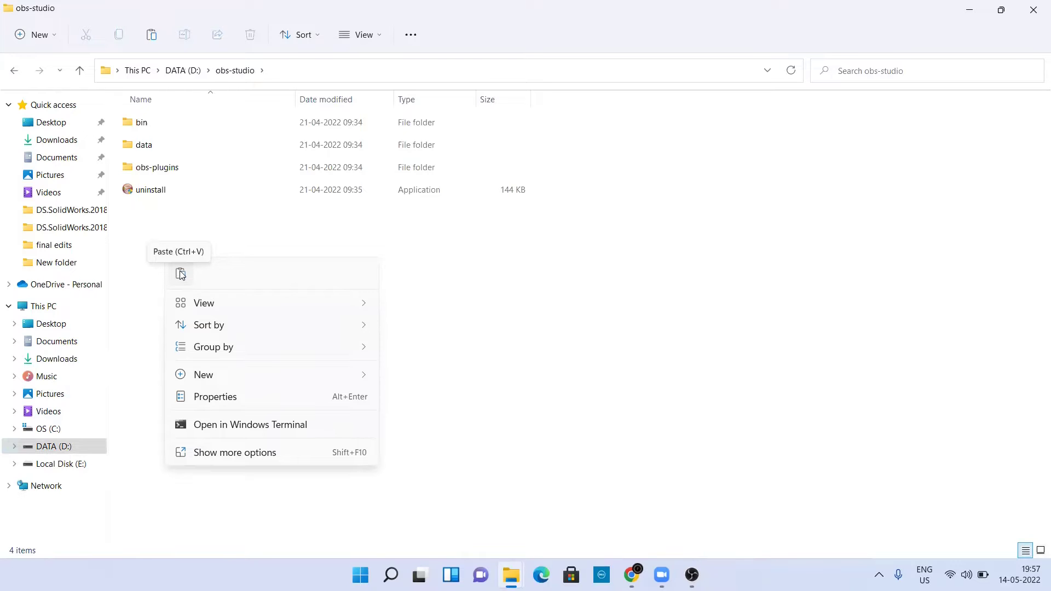
{"action": "left_click", "coordinate": [560, 304]}
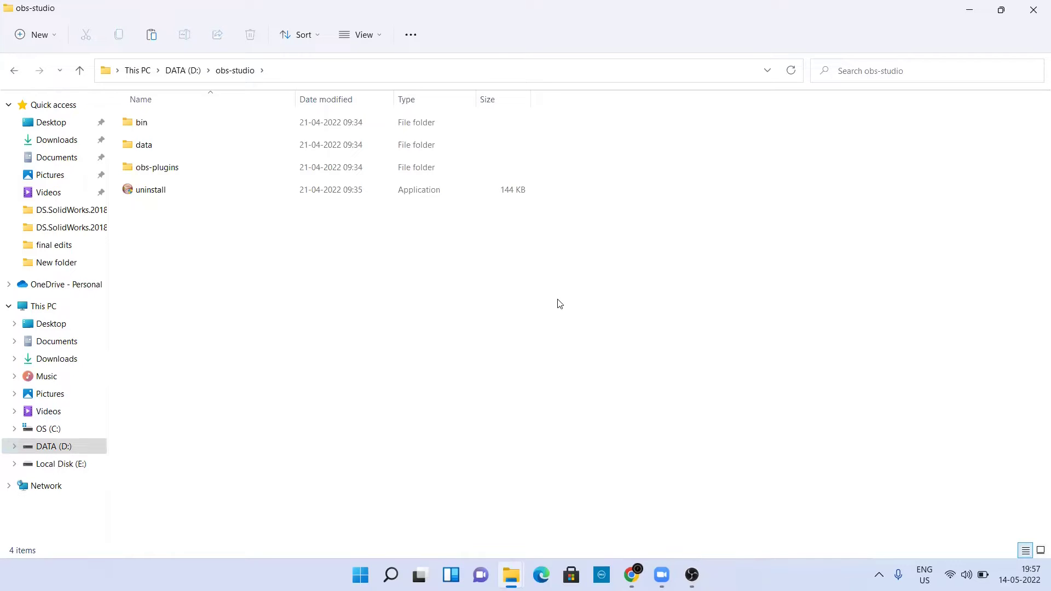
- Switch to OBS Studio and add a new, visible Video Capture Device source to the scene
{"action": "key", "text": "alt+Tab"}
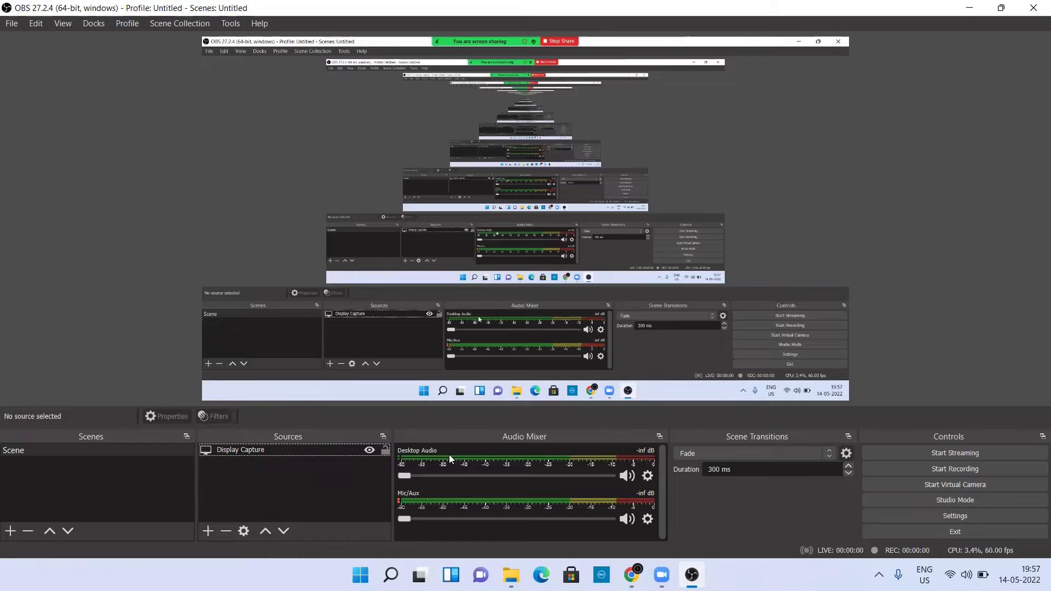
{"action": "left_click", "coordinate": [211, 531]}
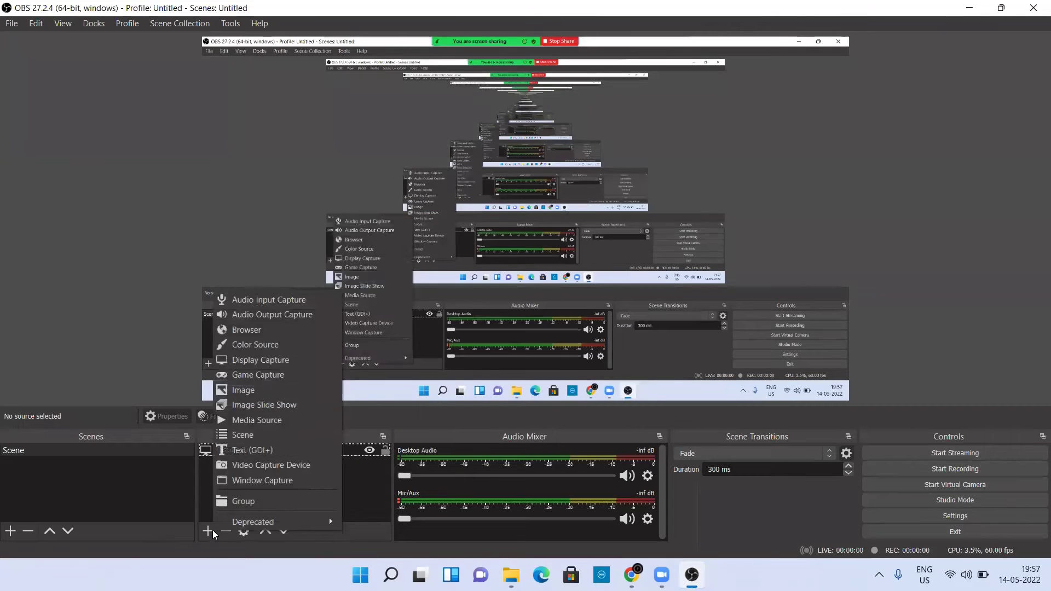
{"action": "left_click", "coordinate": [273, 464]}
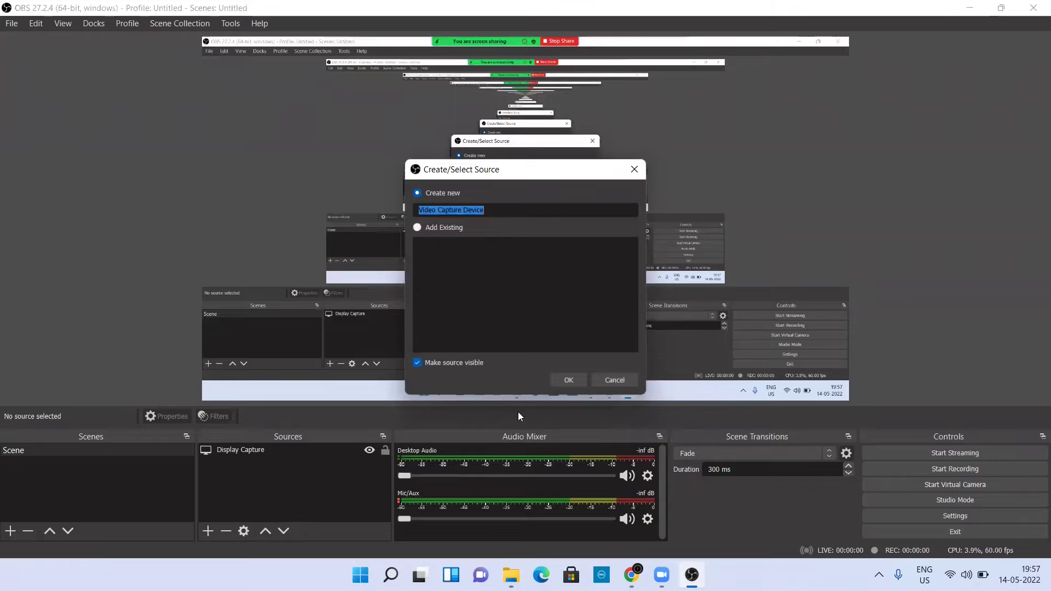
{"action": "left_click", "coordinate": [575, 377]}
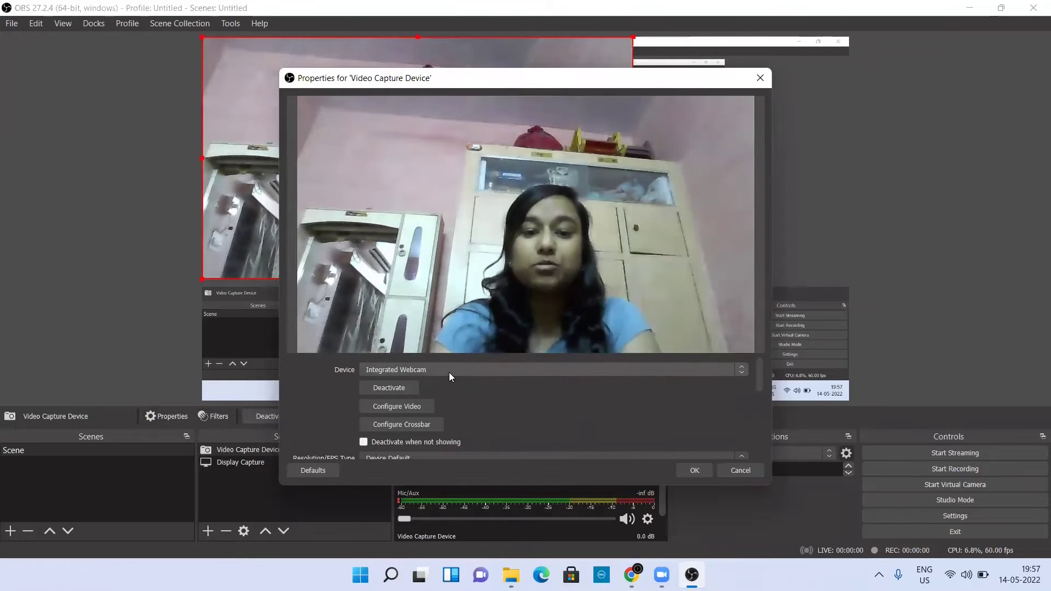
- Accept the Integrated Webcam's video configuration and source properties, and shrink the webcam picture toward its lower-left corner
{"action": "left_click", "coordinate": [417, 407]}
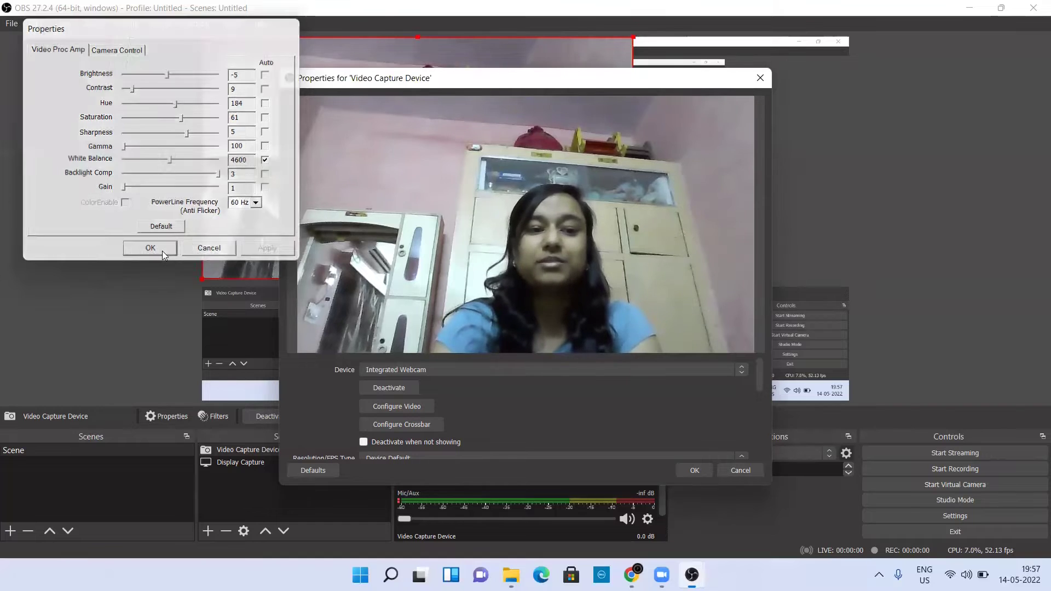
{"action": "left_click", "coordinate": [163, 249]}
{"action": "left_click", "coordinate": [706, 469]}
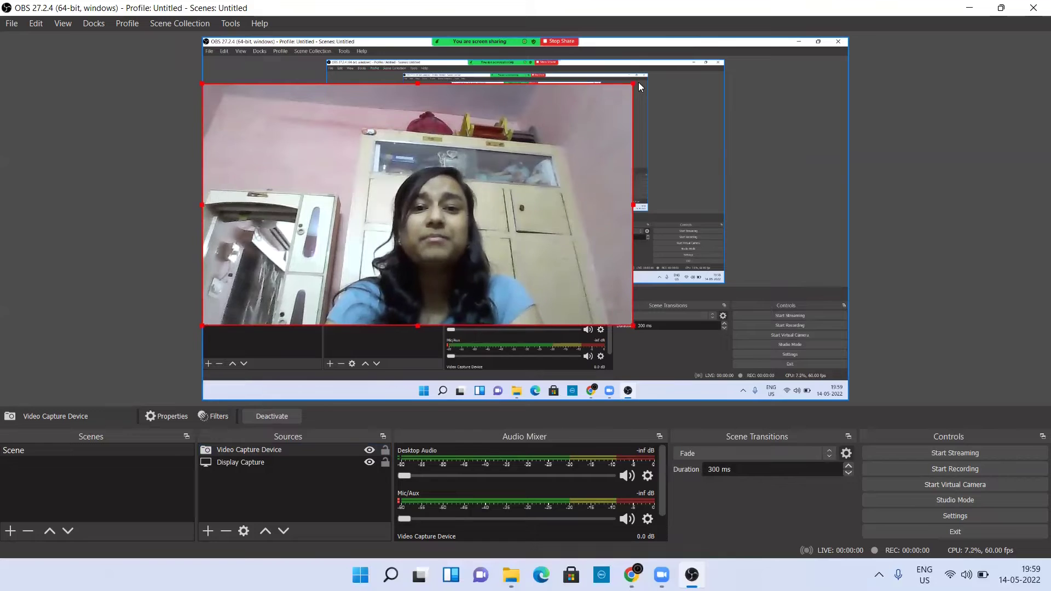
{"action": "left_click_drag", "start_coordinate": [630, 83], "coordinate": [487, 165]}
- Add a Background Removal filter with its default name to the Video Capture Device source
{"action": "left_click", "coordinate": [275, 450]}
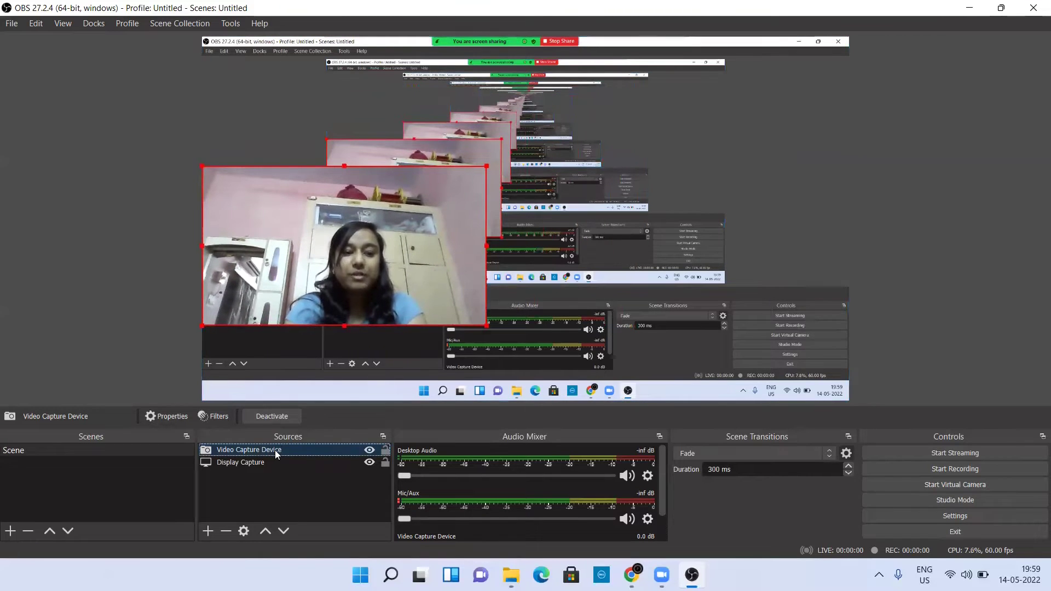
{"action": "left_click", "coordinate": [217, 416]}
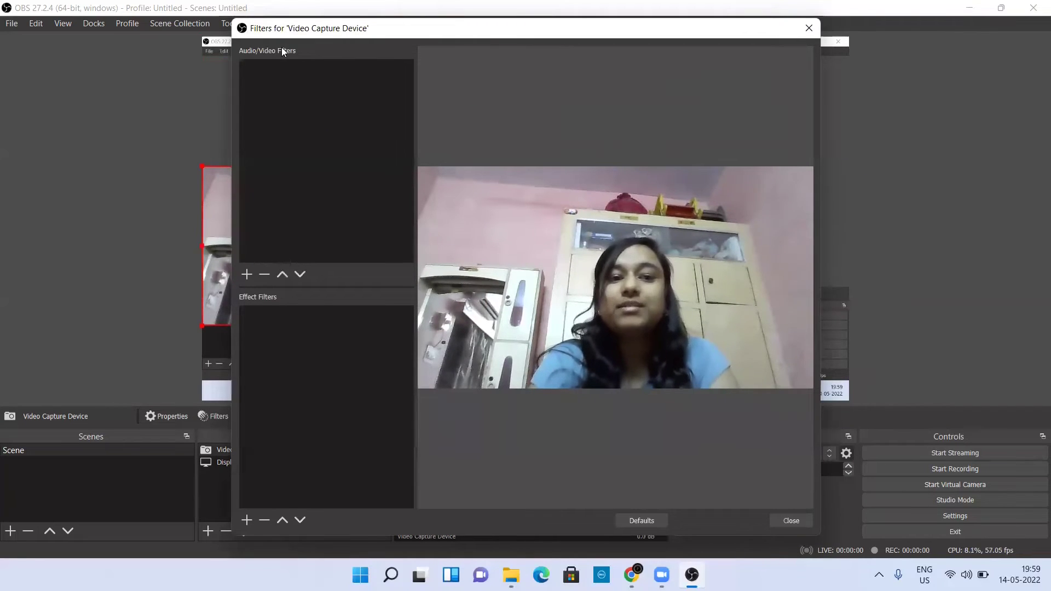
{"action": "left_click", "coordinate": [247, 275]}
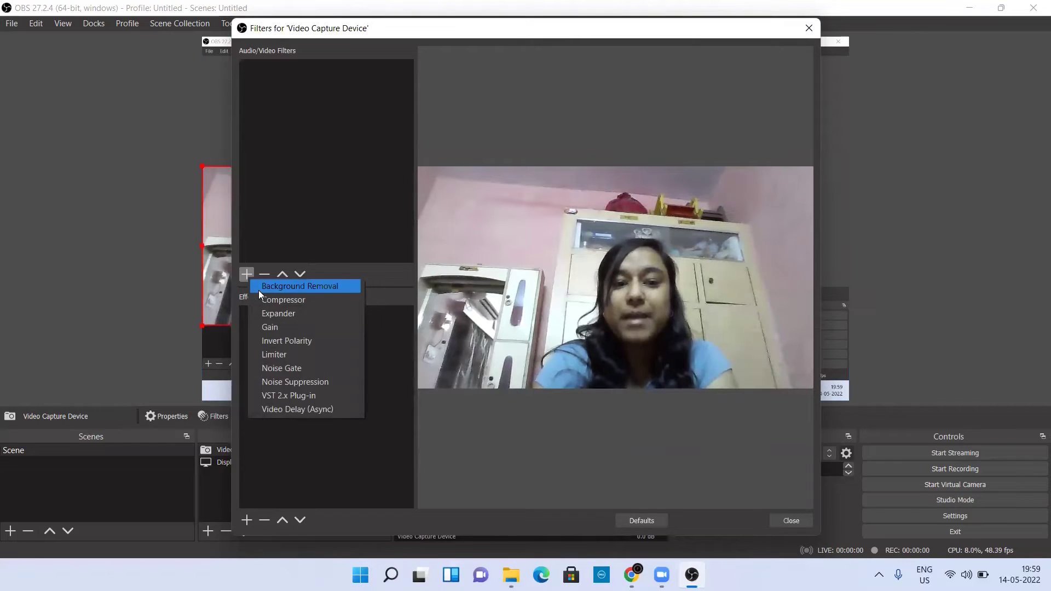
{"action": "left_click", "coordinate": [261, 287]}
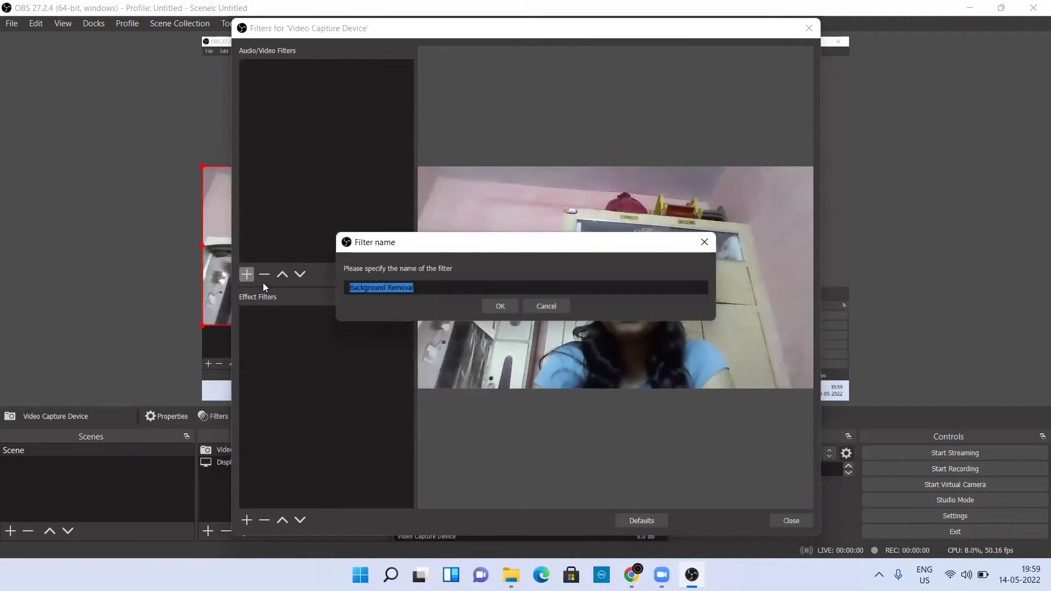
{"action": "left_click", "coordinate": [488, 307]}
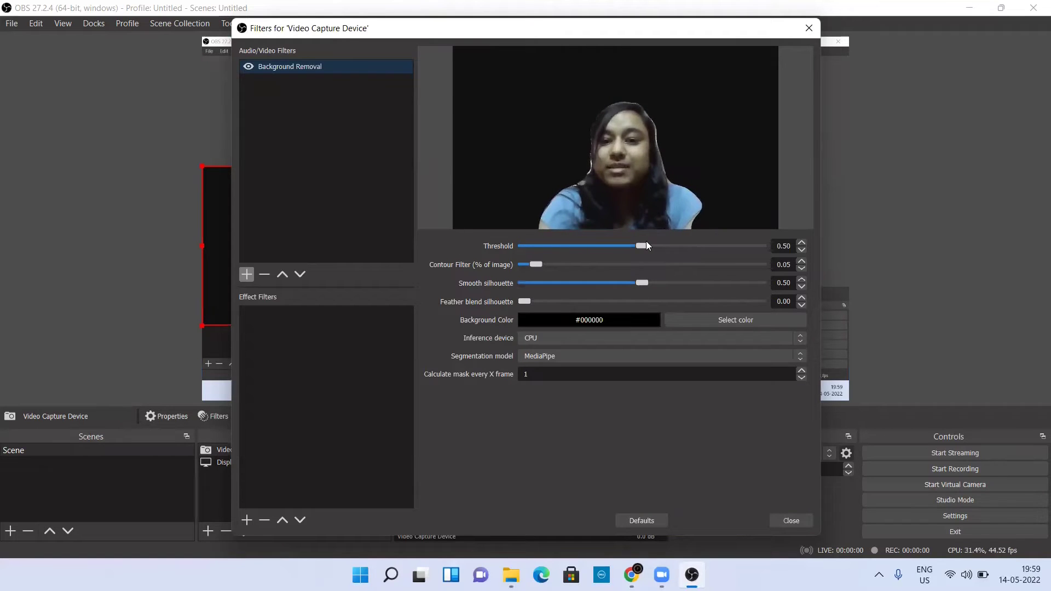
- Set the Background Removal filter's Threshold to 0.55 and Smooth silhouette to 1.00
{"action": "mouse_move", "coordinate": [640, 245]}
{"action": "left_mouse_down"}
{"action": "mouse_move", "coordinate": [530, 262]}
{"action": "mouse_move", "coordinate": [534, 242]}
{"action": "mouse_move", "coordinate": [519, 246]}
{"action": "mouse_move", "coordinate": [653, 248]}
{"action": "left_mouse_up"}
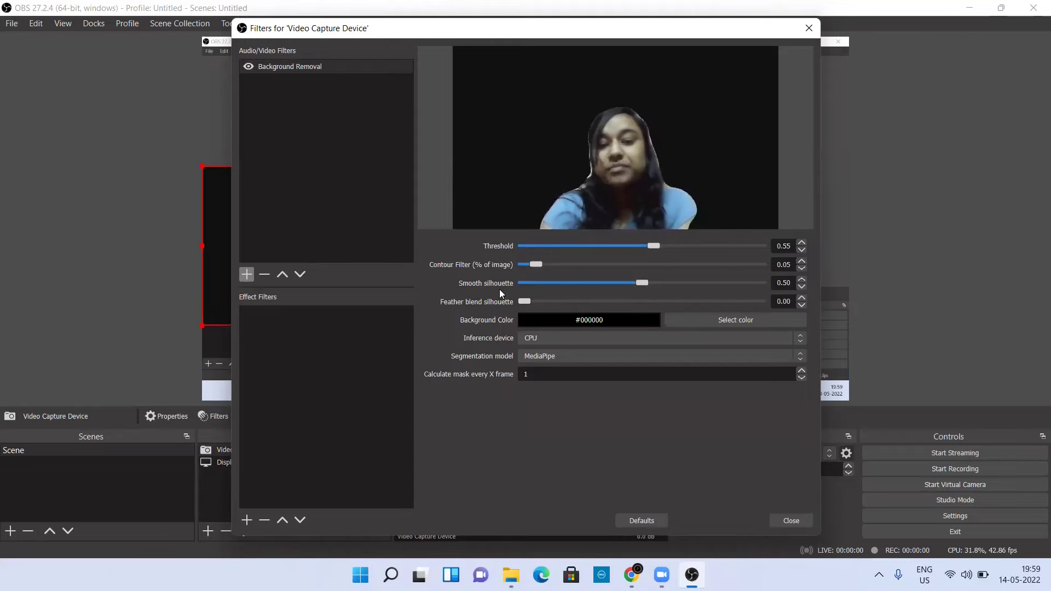
{"action": "left_click_drag", "start_coordinate": [642, 282], "coordinate": [511, 296]}
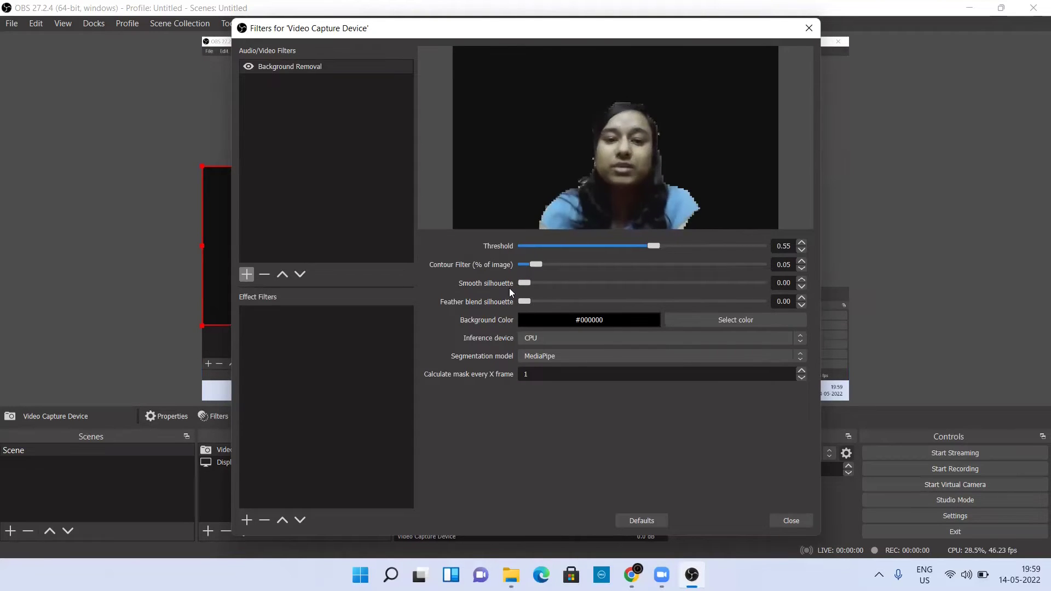
{"action": "left_click_drag", "start_coordinate": [523, 284], "coordinate": [760, 285]}
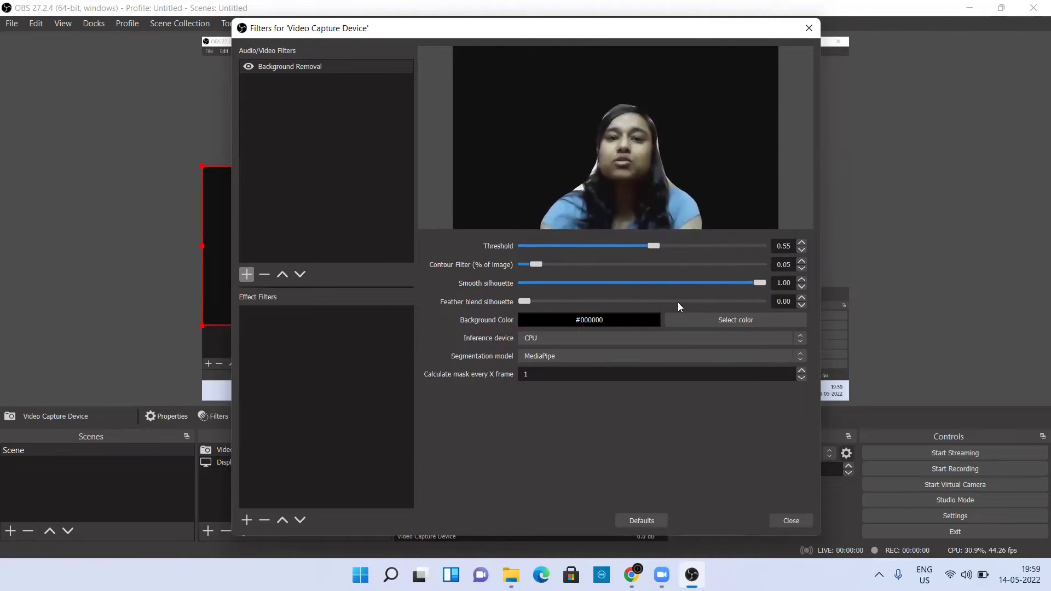
- Set the Background Removal filter's background color to green #00aa00 and close the filter settings
{"action": "left_click", "coordinate": [715, 318]}
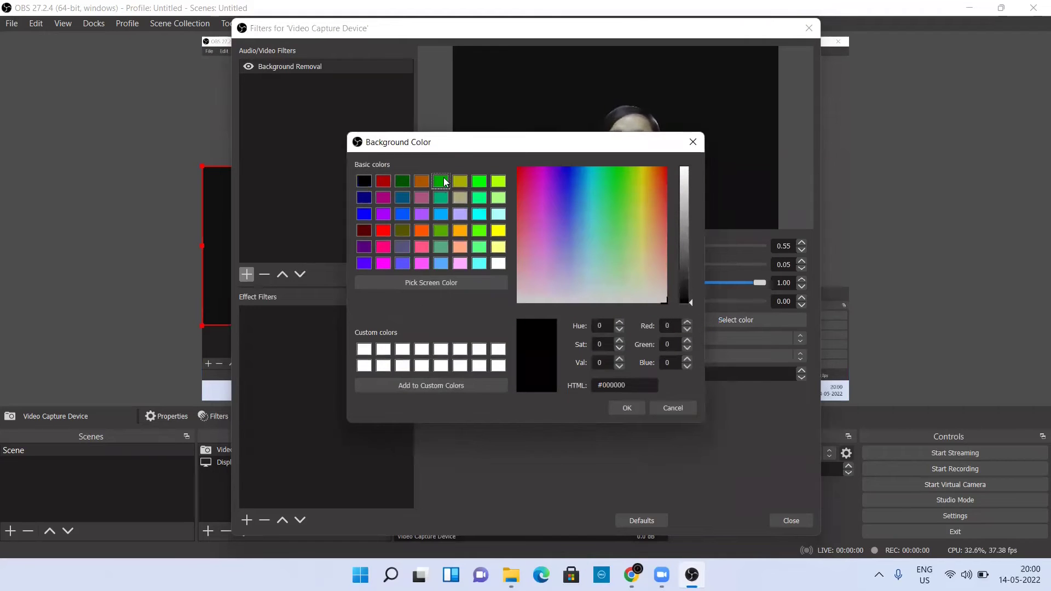
{"action": "left_click", "coordinate": [442, 182]}
{"action": "left_click", "coordinate": [624, 407]}
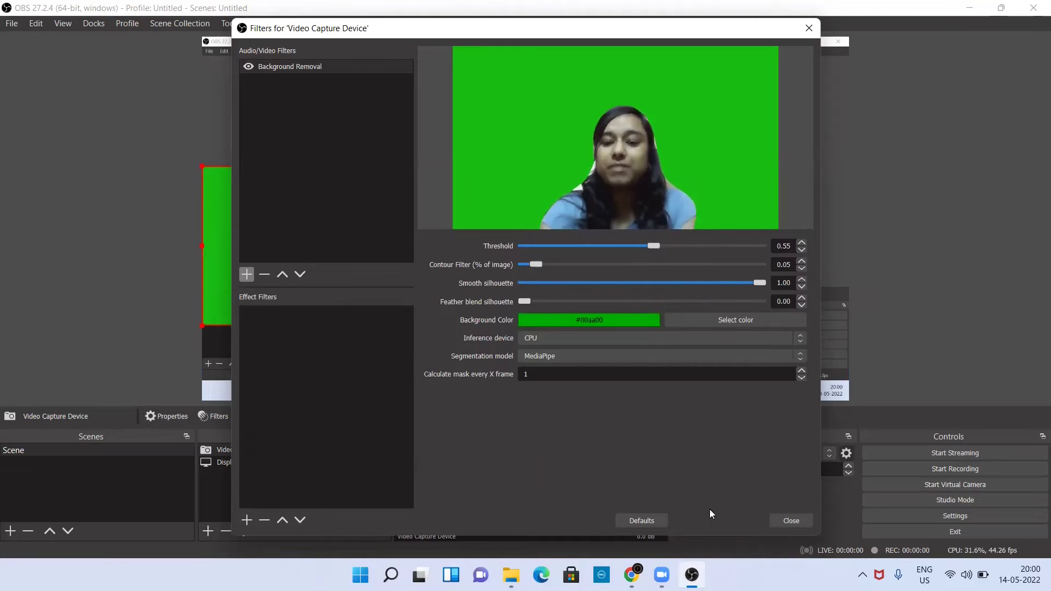
{"action": "left_click", "coordinate": [786, 521]}
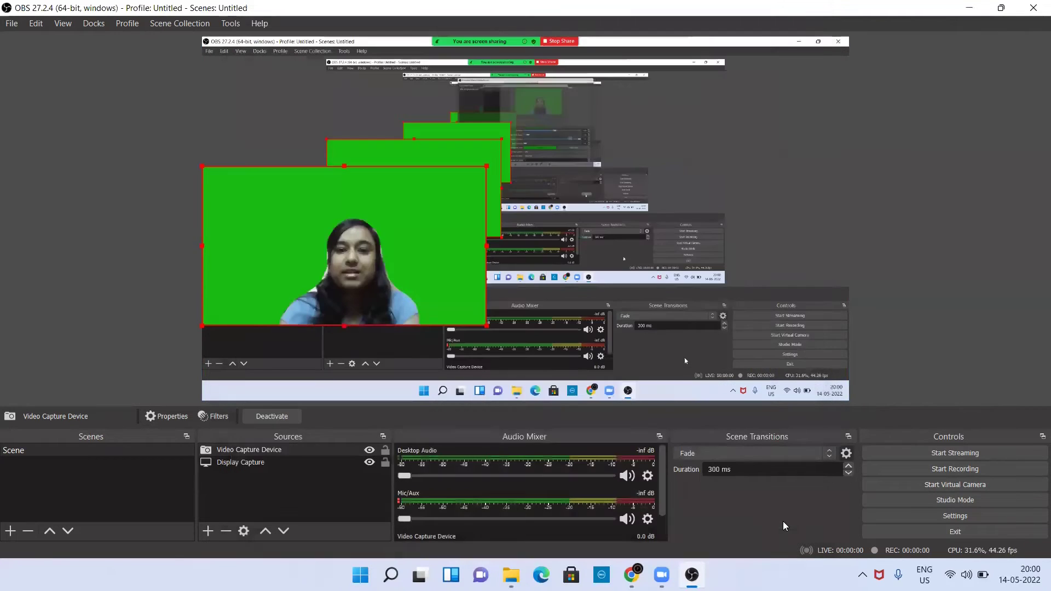
- Place the webcam picture in the lower-left corner of the canvas and shrink it to about a third of the canvas width
{"action": "left_click_drag", "start_coordinate": [371, 218], "coordinate": [373, 296]}
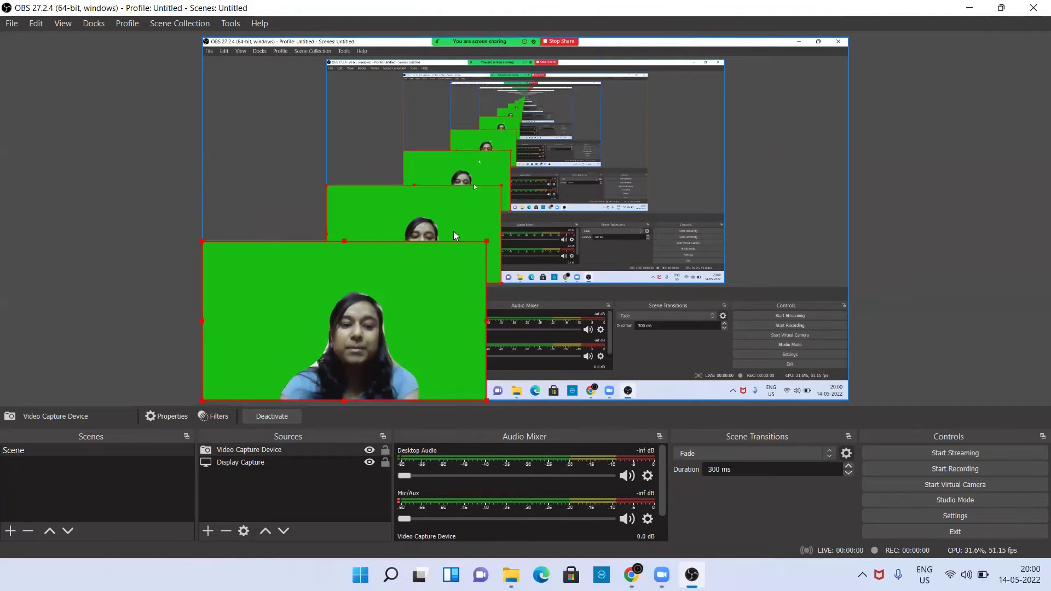
{"action": "left_click_drag", "start_coordinate": [485, 240], "coordinate": [423, 277]}
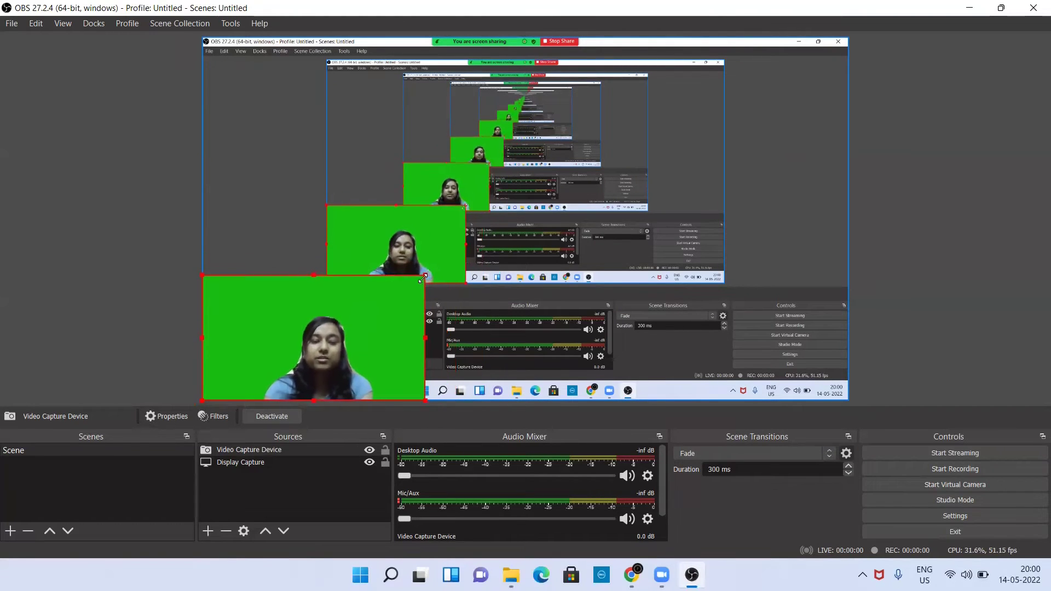
- Add a Chroma Key filter with its default name and green key colour to the Video Capture Device source
{"action": "left_click", "coordinate": [216, 416]}
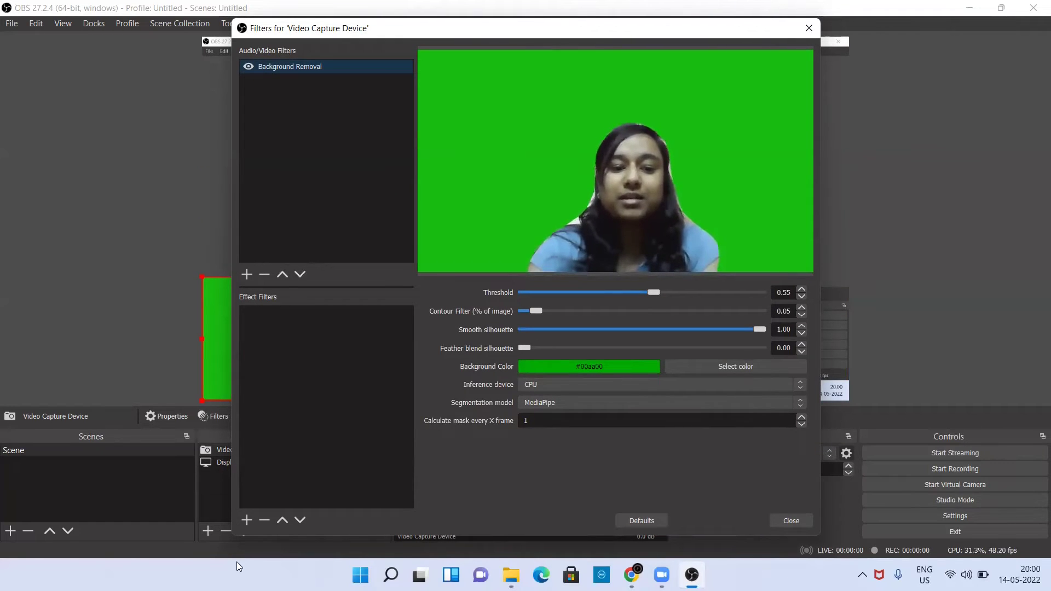
{"action": "left_click", "coordinate": [248, 519]}
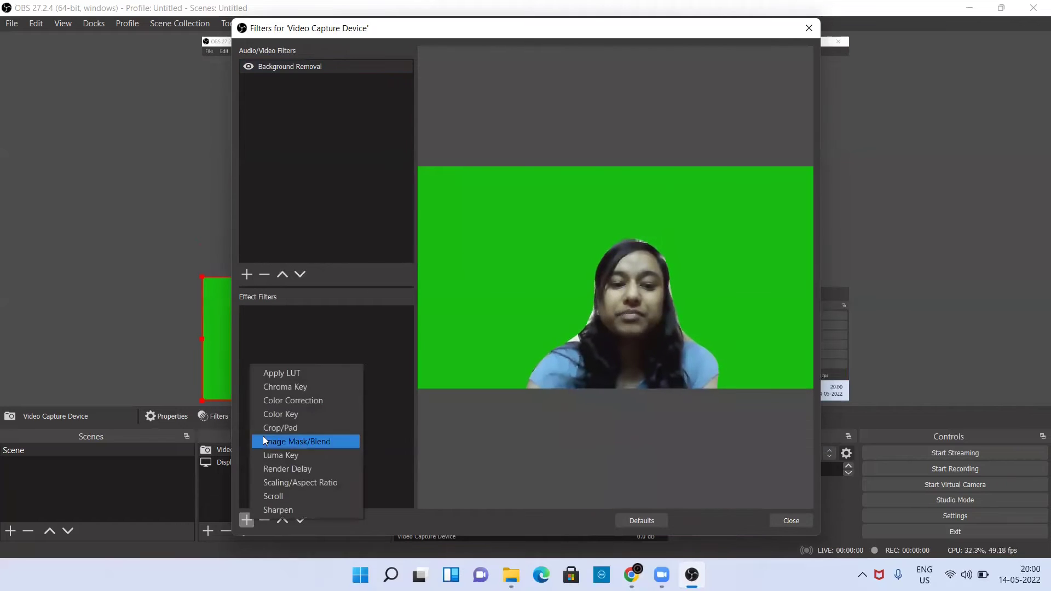
{"action": "left_click", "coordinate": [289, 390]}
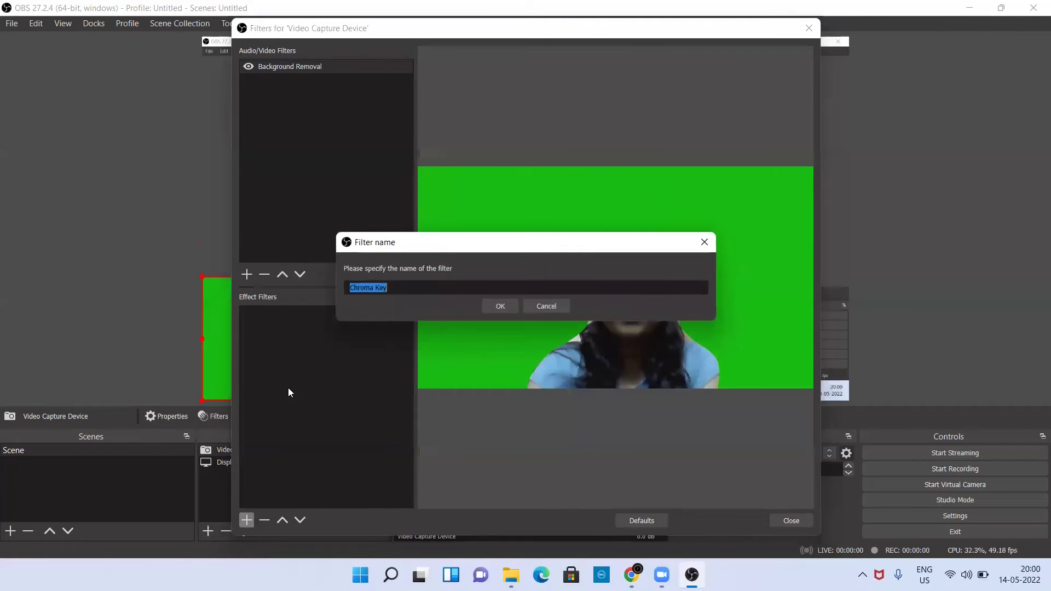
{"action": "left_click", "coordinate": [490, 306]}
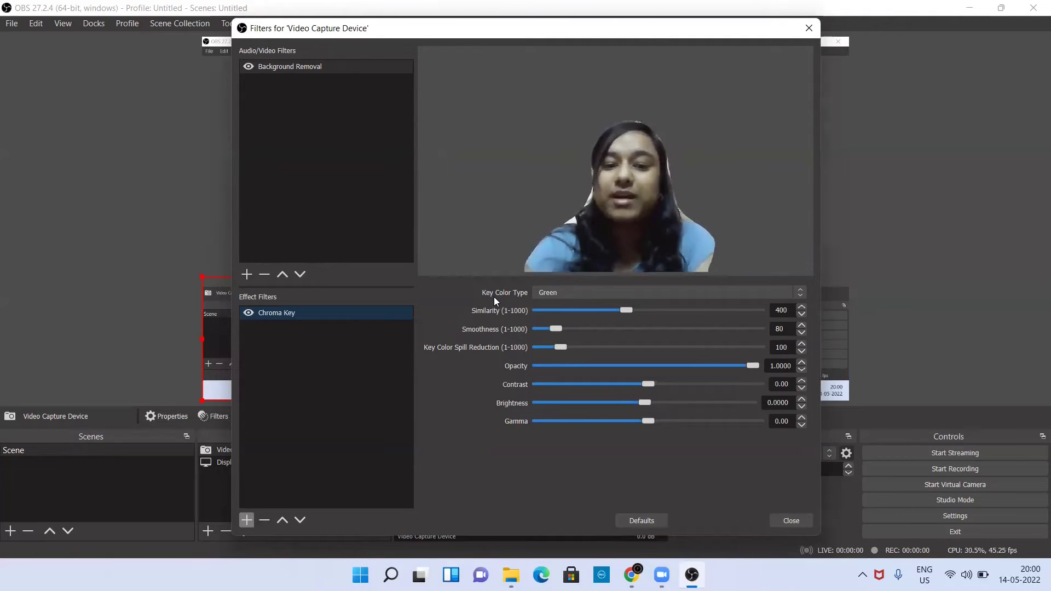
{"action": "left_click", "coordinate": [798, 520]}
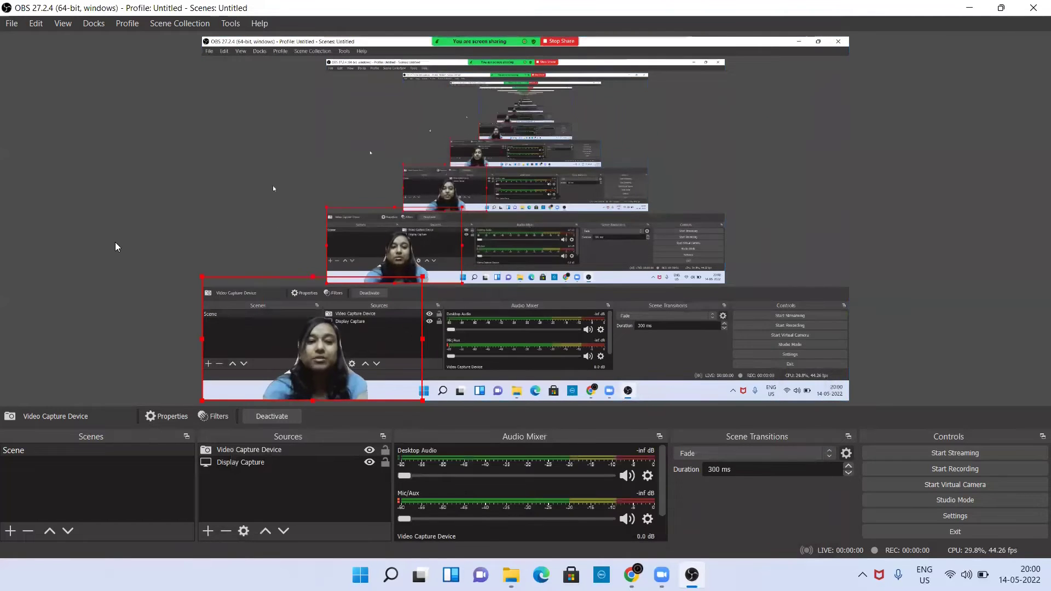
{"action": "left_click", "coordinate": [147, 243]}
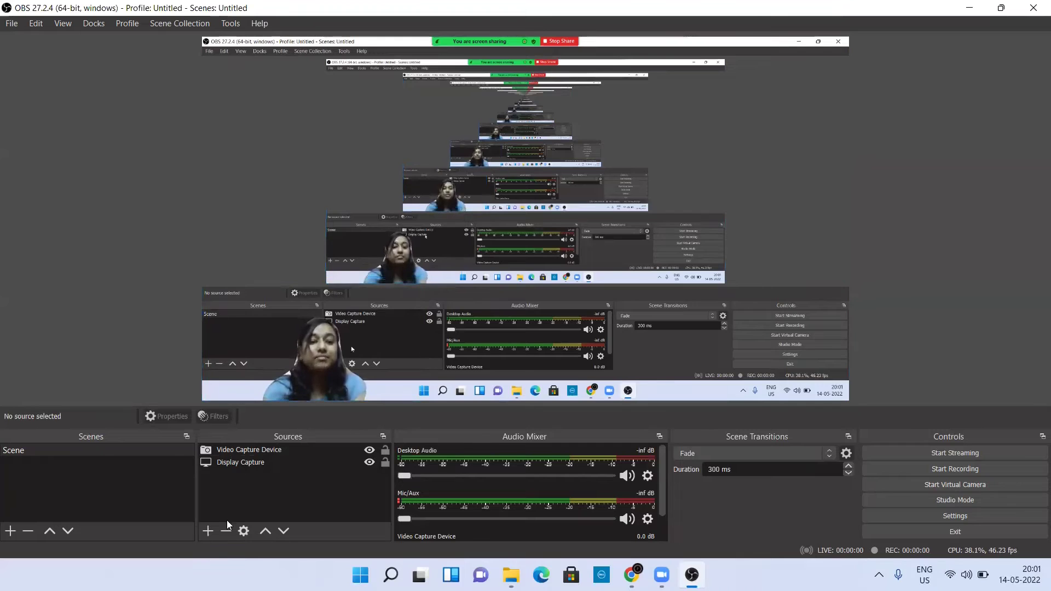
- Add a new Media Source with its default name that plays the local file fflowerss.mp4 from the Downloads folder
{"action": "left_click", "coordinate": [208, 531]}
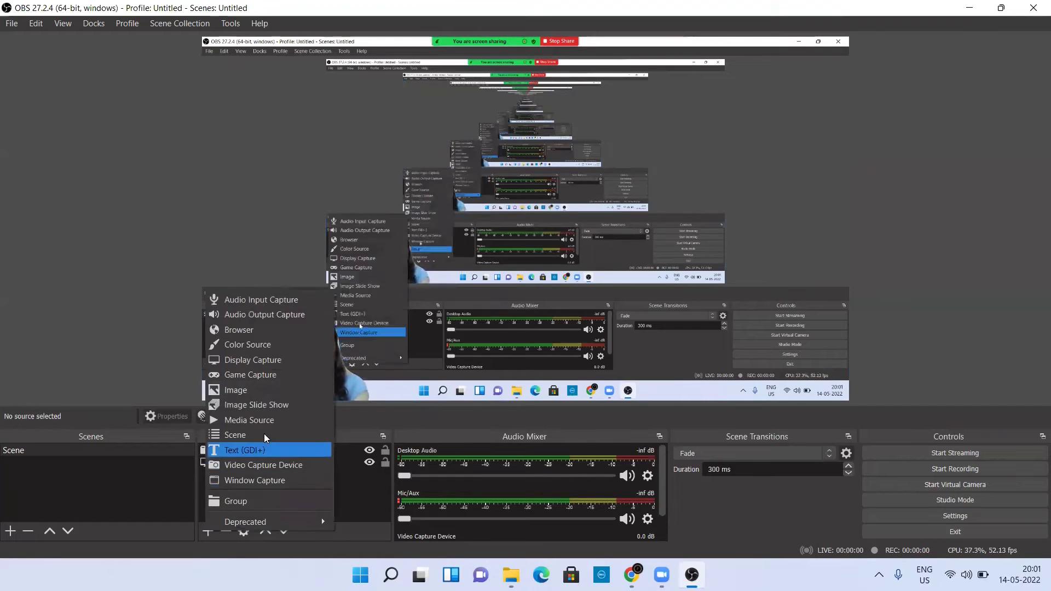
{"action": "left_click", "coordinate": [263, 420]}
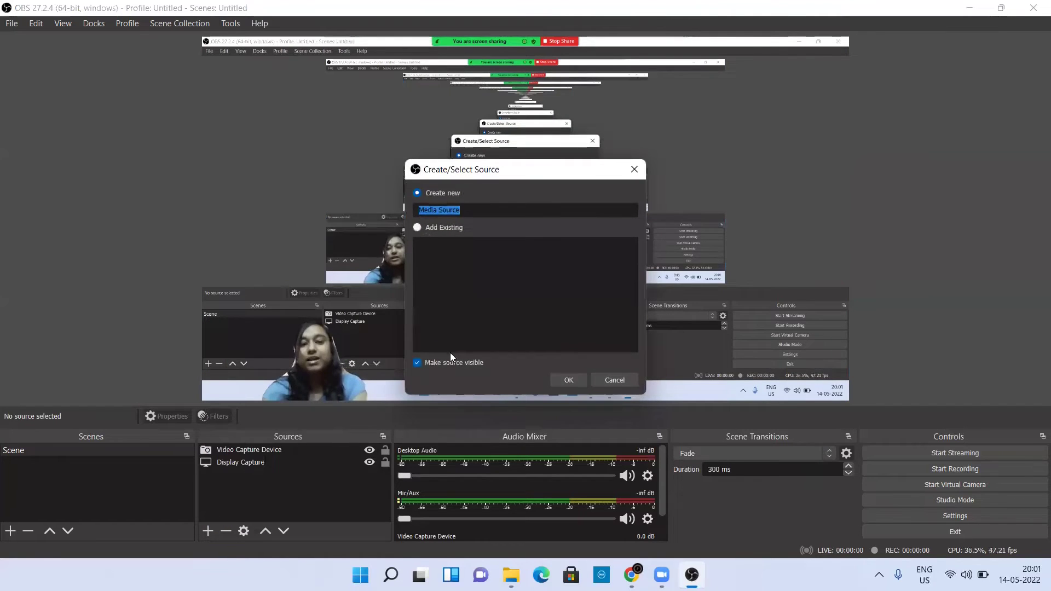
{"action": "left_click", "coordinate": [568, 379]}
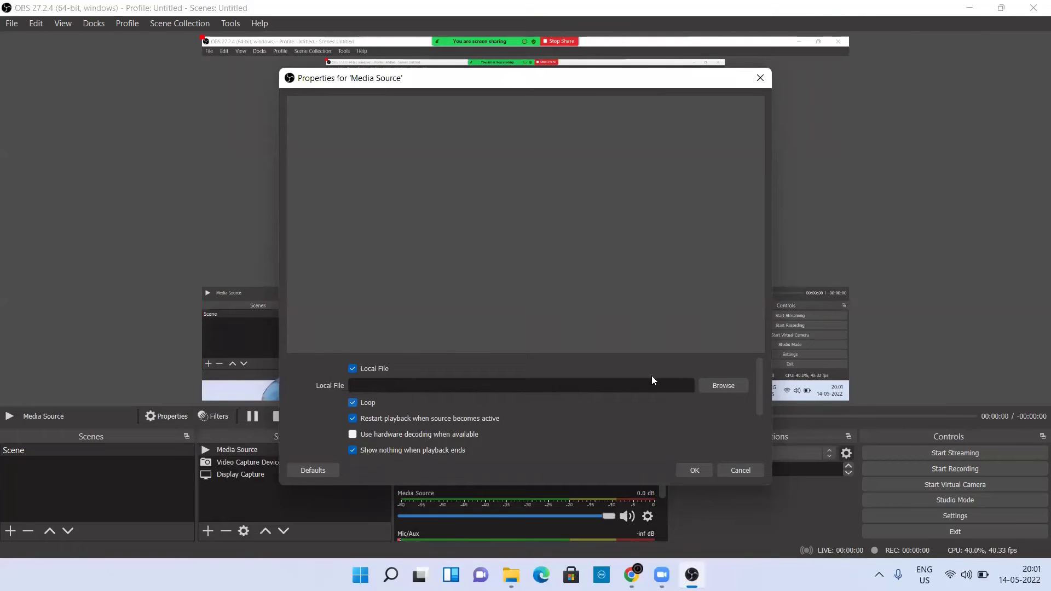
{"action": "left_click", "coordinate": [723, 384]}
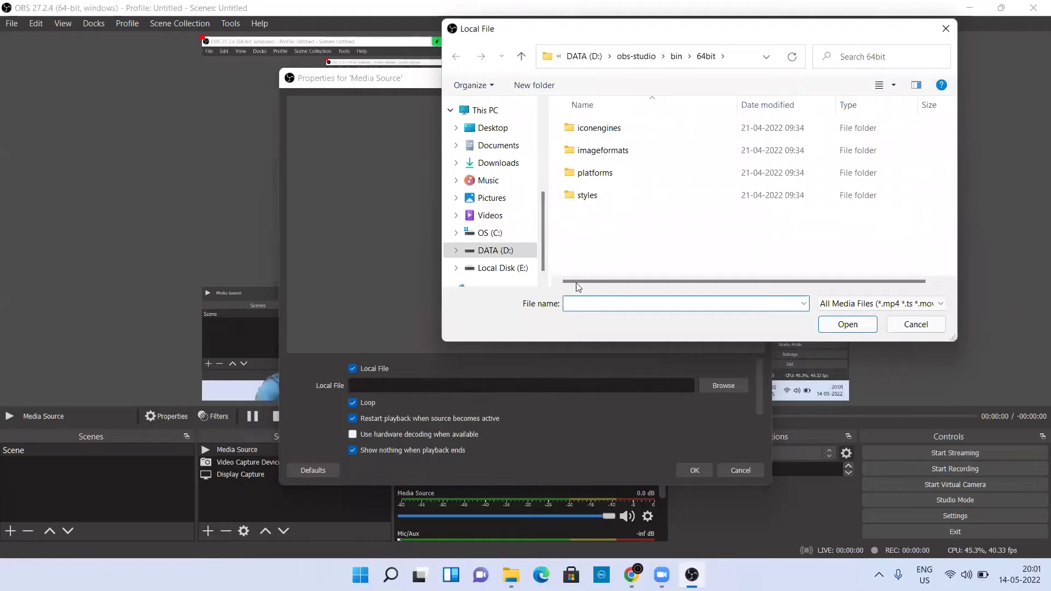
{"action": "left_click", "coordinate": [521, 162]}
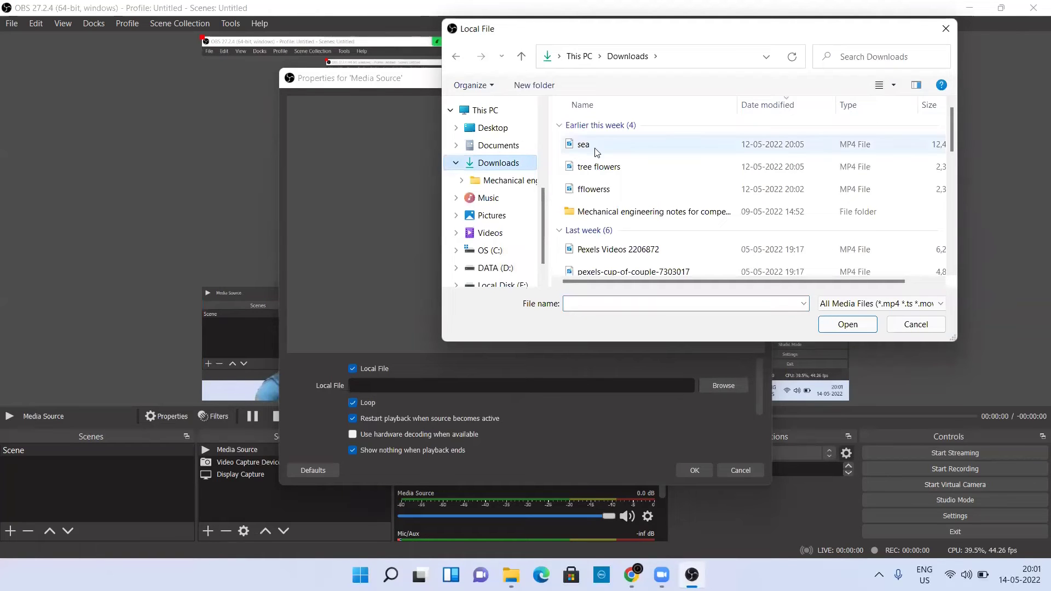
{"action": "left_click", "coordinate": [620, 193]}
{"action": "left_click", "coordinate": [871, 327]}
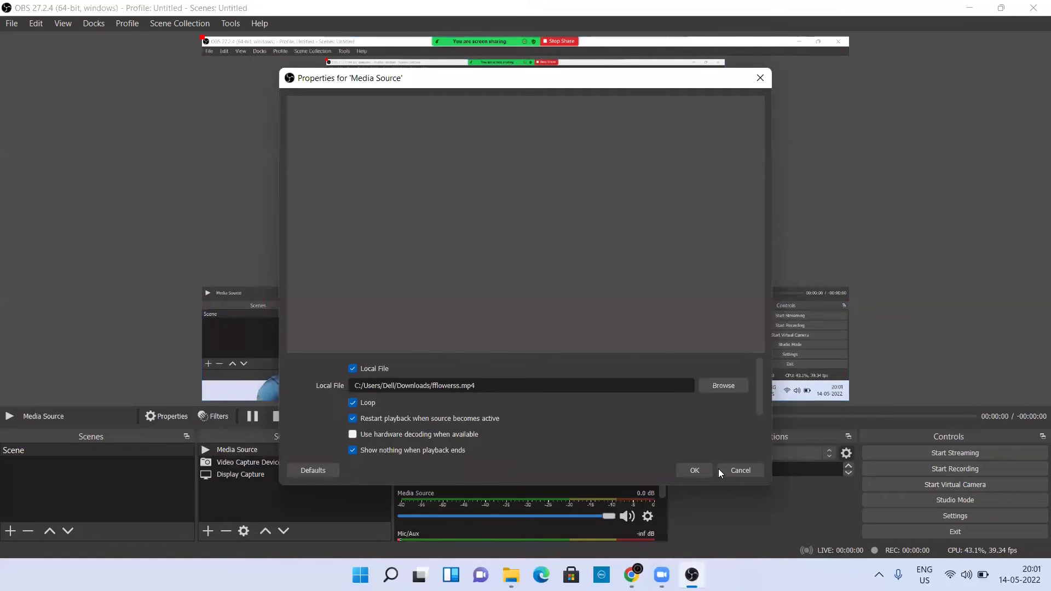
{"action": "left_click", "coordinate": [708, 468]}
- Order the Media Source below the Video Capture Device and place the flower video behind the webcam picture in the canvas's lower-left corner
{"action": "left_click_drag", "start_coordinate": [327, 89], "coordinate": [334, 236]}
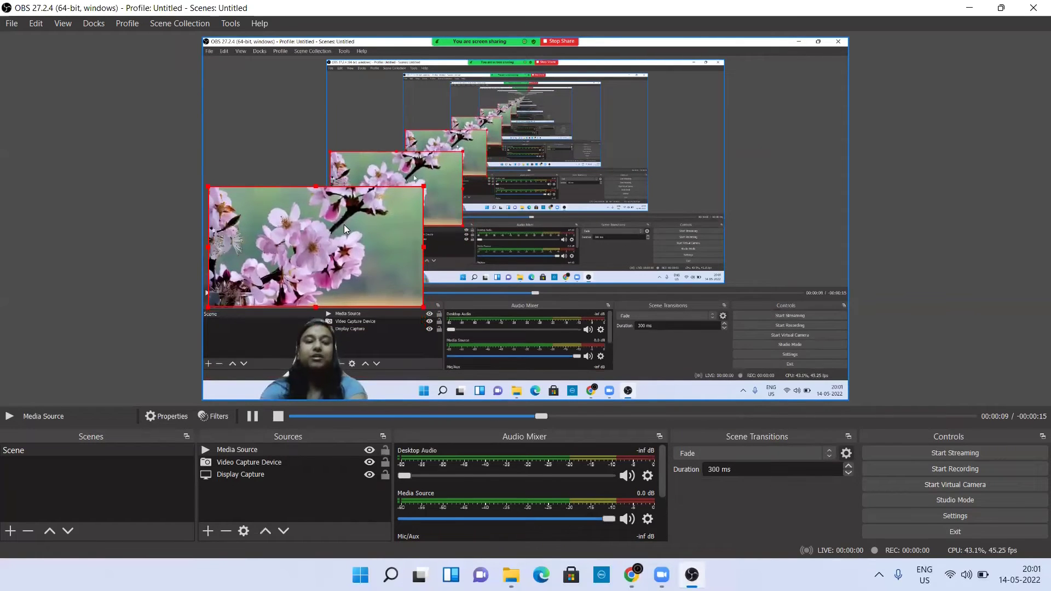
{"action": "left_click_drag", "start_coordinate": [239, 450], "coordinate": [241, 466]}
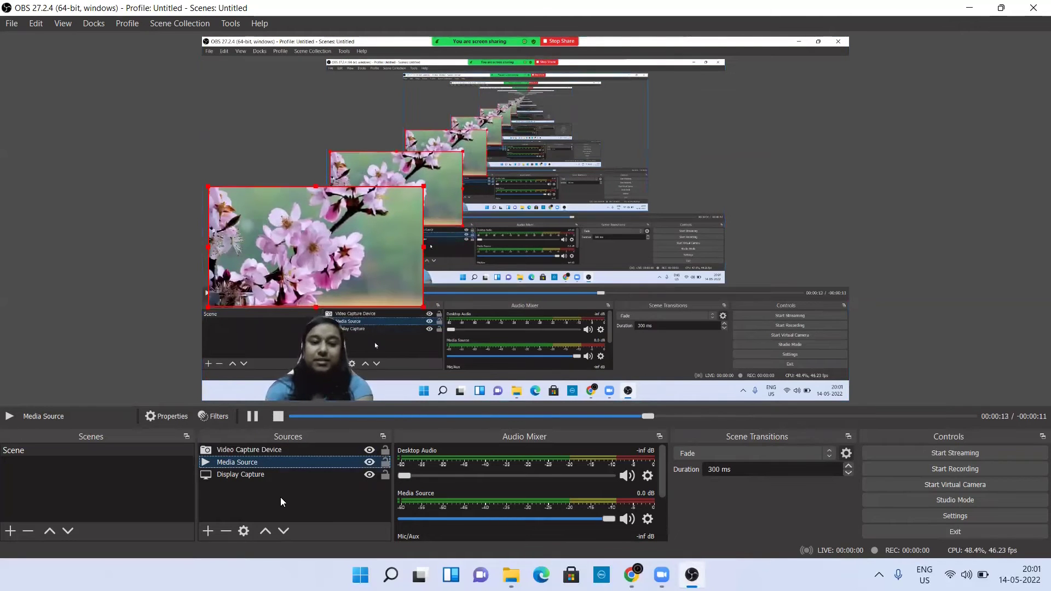
{"action": "left_click_drag", "start_coordinate": [306, 221], "coordinate": [301, 320]}
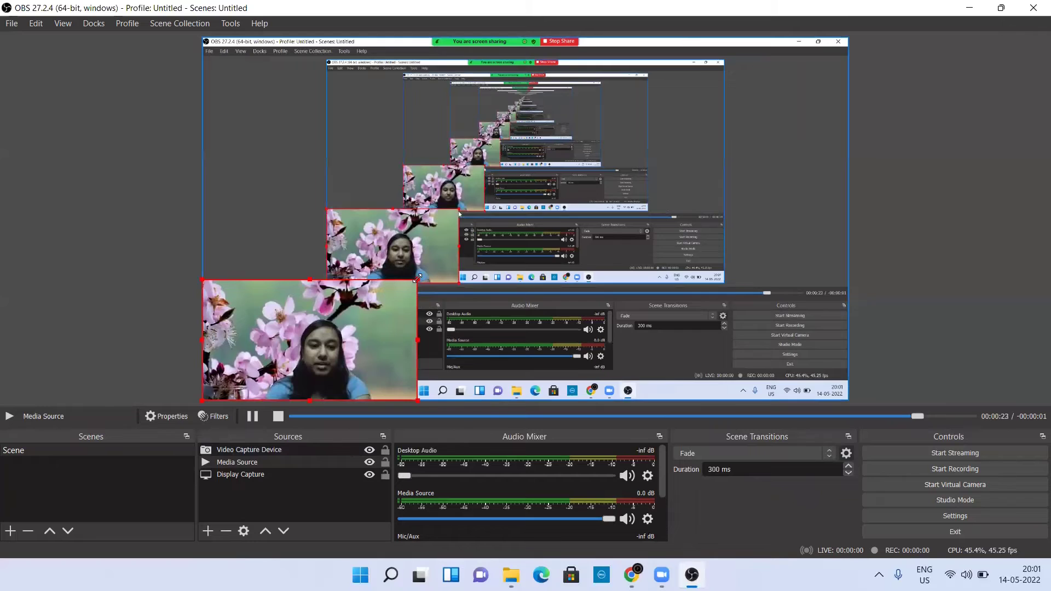
- Shrink the flower video slightly, crop its left and right sides and keep it in the canvas's lower-left corner
{"action": "left_click_drag", "start_coordinate": [413, 287], "coordinate": [406, 291]}
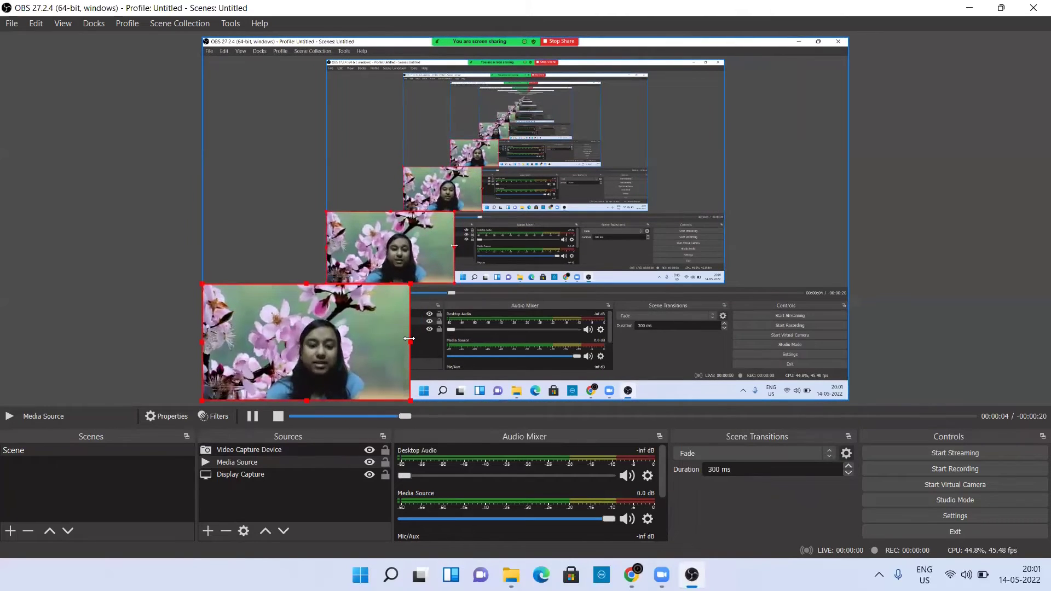
{"action": "left_click_drag", "start_coordinate": [410, 339], "coordinate": [377, 340]}
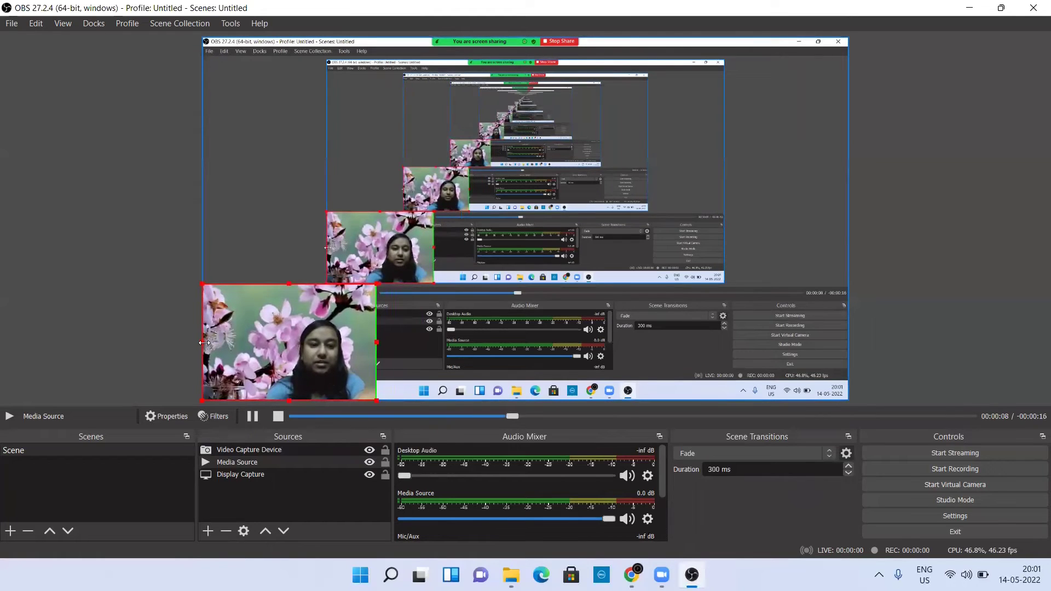
{"action": "left_click_drag", "start_coordinate": [202, 341], "coordinate": [250, 345]}
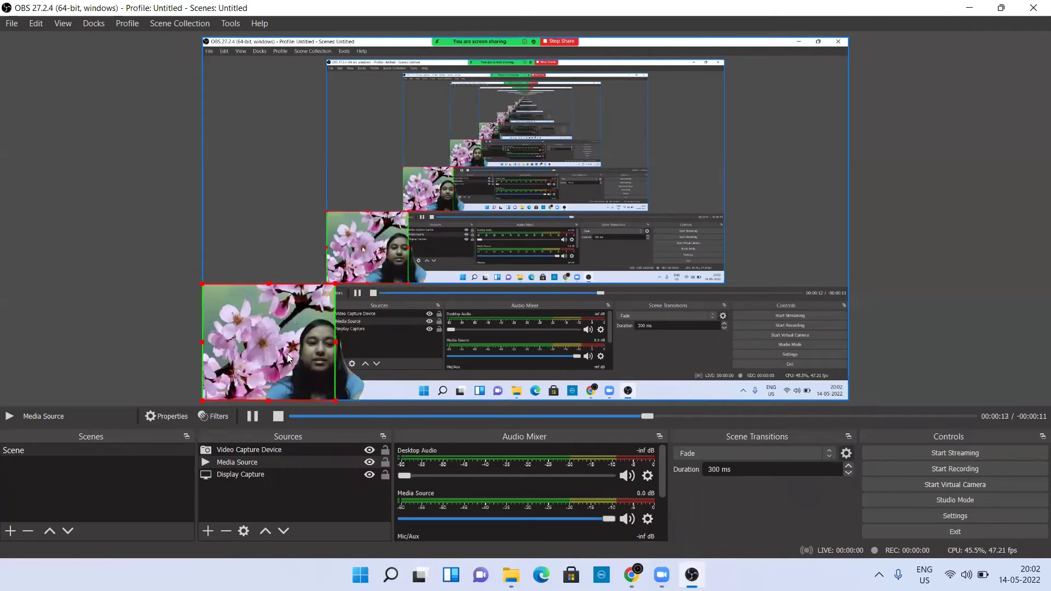
- Centre the webcam picture over the flower video and crop its left and upper edges to match the video's frame
{"action": "left_click", "coordinate": [371, 310]}
{"action": "left_click_drag", "start_coordinate": [369, 355], "coordinate": [336, 338]}
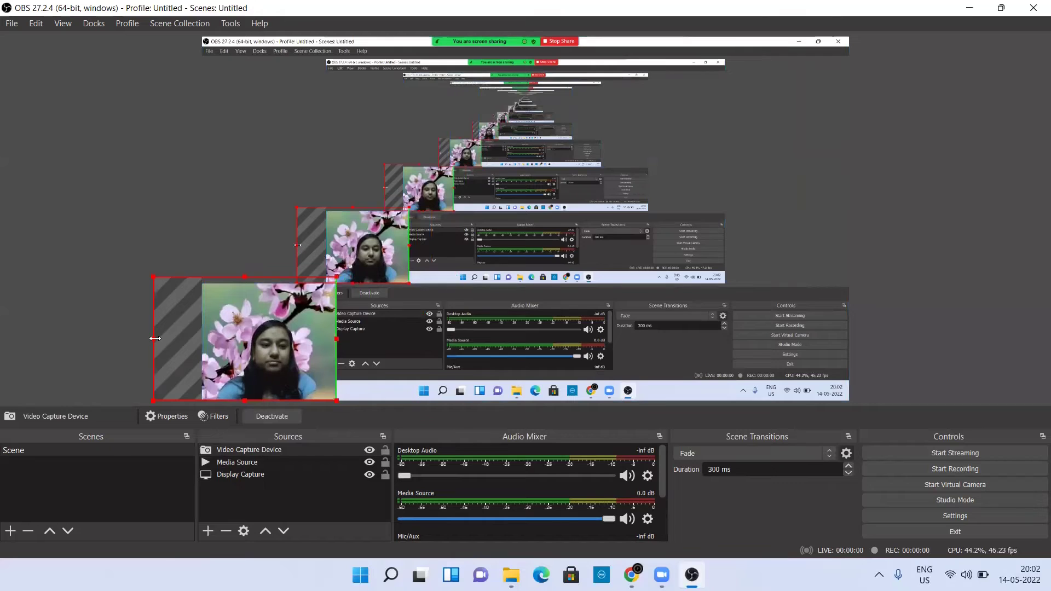
{"action": "left_click_drag", "start_coordinate": [163, 340], "coordinate": [202, 336]}
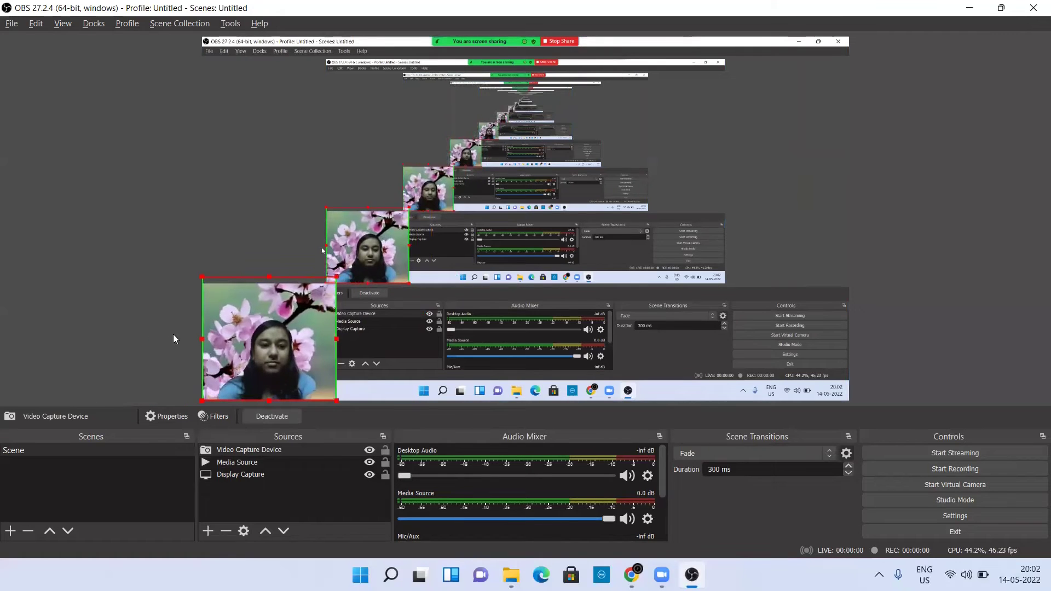
{"action": "left_click_drag", "start_coordinate": [271, 277], "coordinate": [271, 280]}
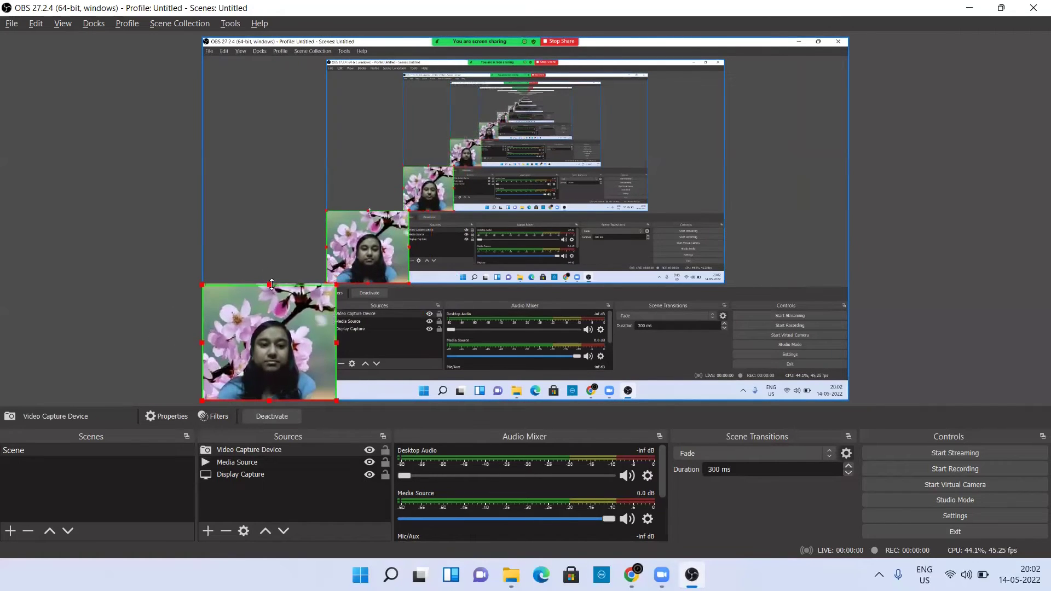
{"action": "left_click", "coordinate": [169, 278]}
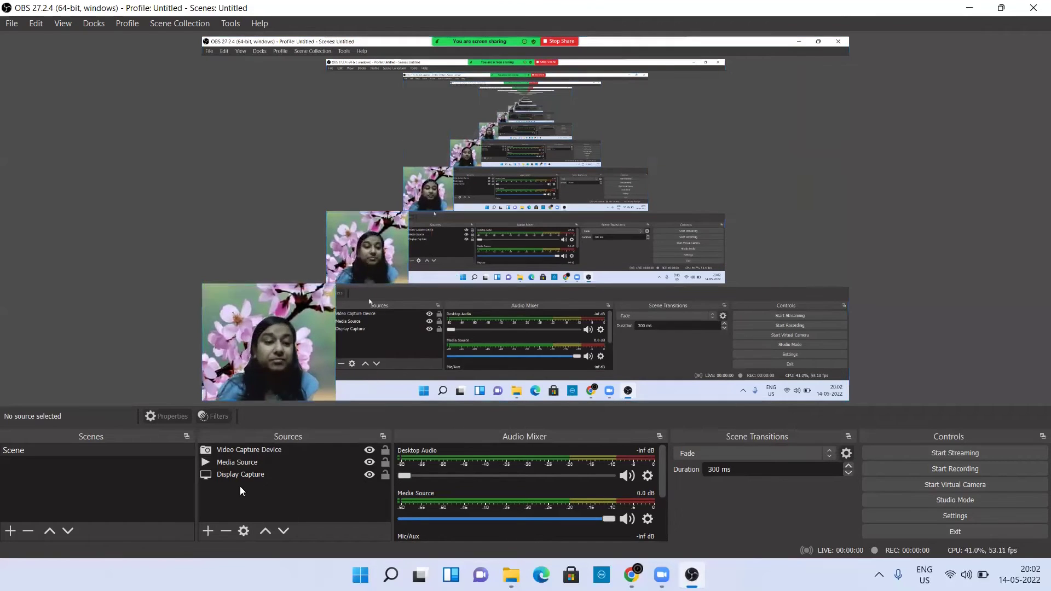
- Remove the Video Capture Device, Display Capture and Media Source from the scene
{"action": "left_click", "coordinate": [234, 462]}
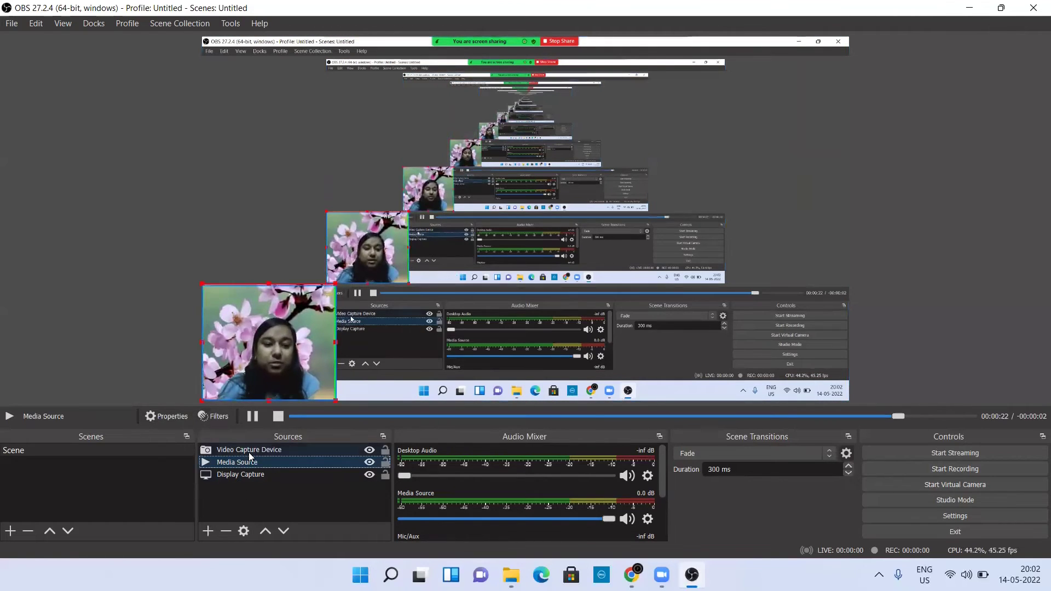
{"action": "left_click", "coordinate": [249, 451]}
{"action": "left_click", "coordinate": [226, 531]}
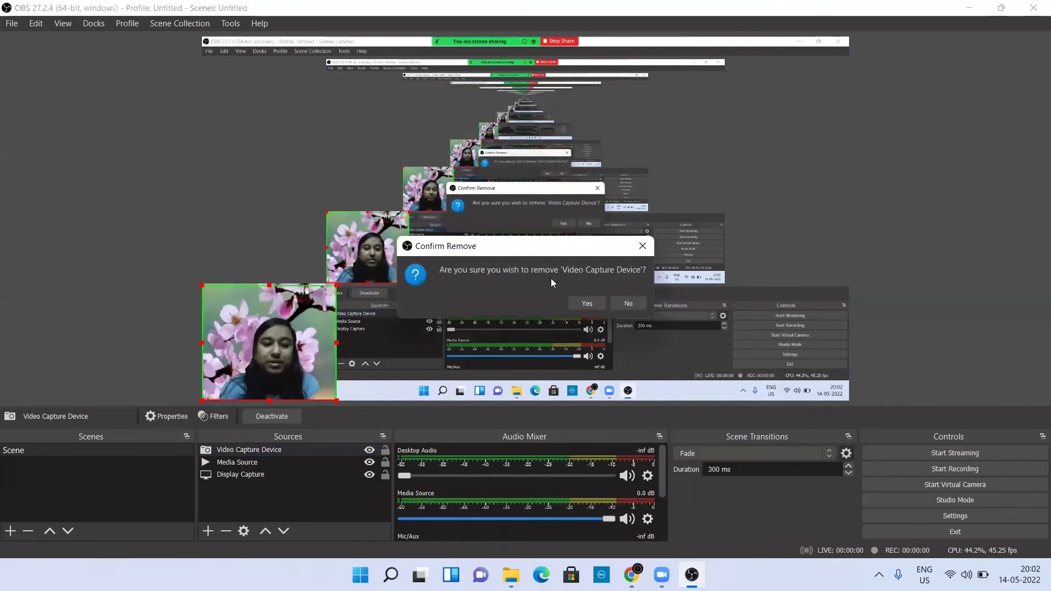
{"action": "left_click", "coordinate": [581, 303]}
{"action": "left_click", "coordinate": [267, 461]}
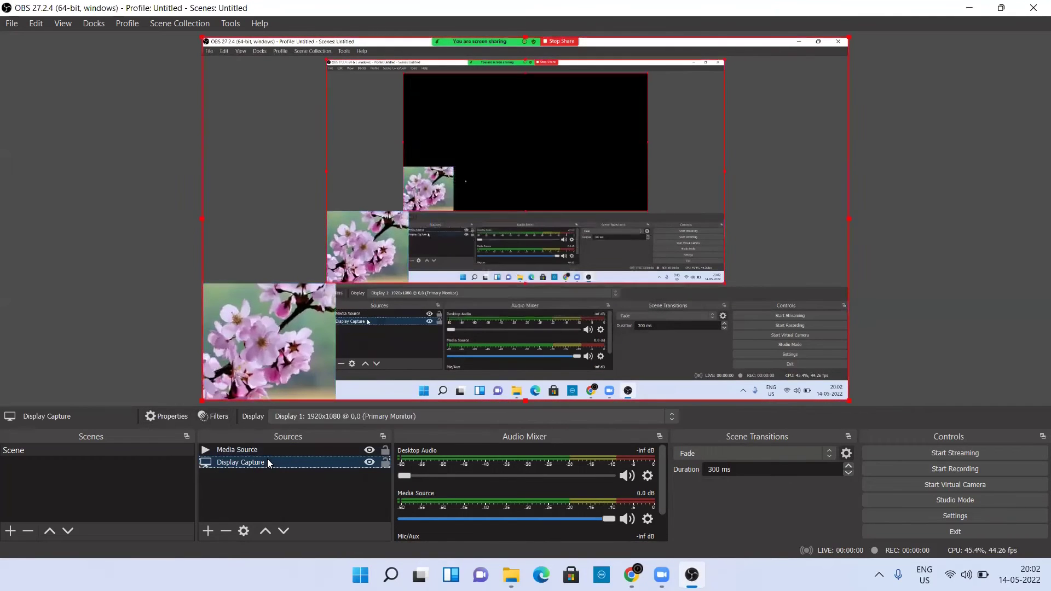
{"action": "left_click", "coordinate": [232, 530]}
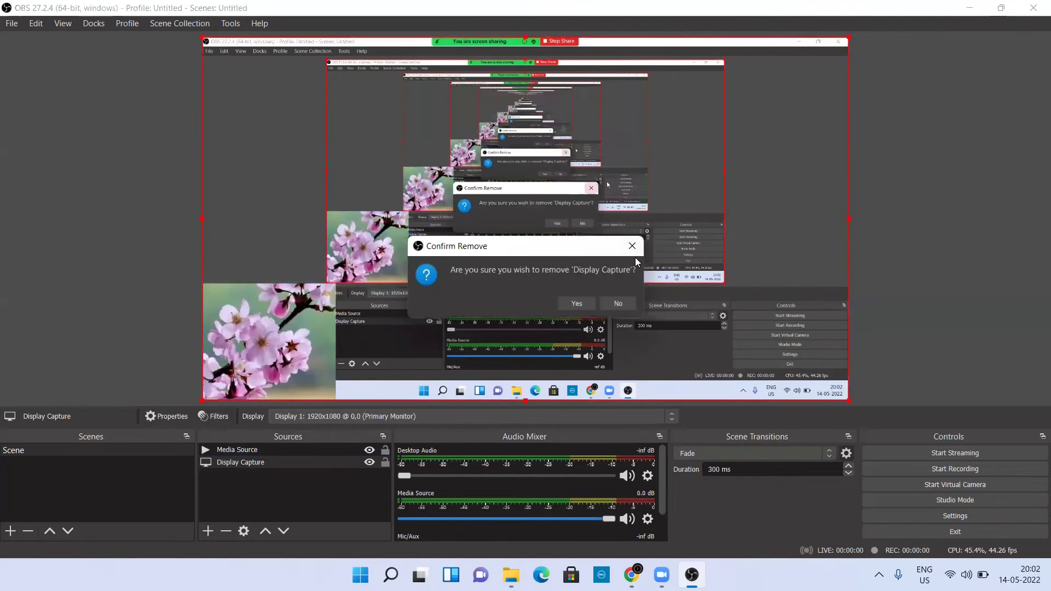
{"action": "left_click", "coordinate": [565, 301]}
{"action": "left_click", "coordinate": [251, 449]}
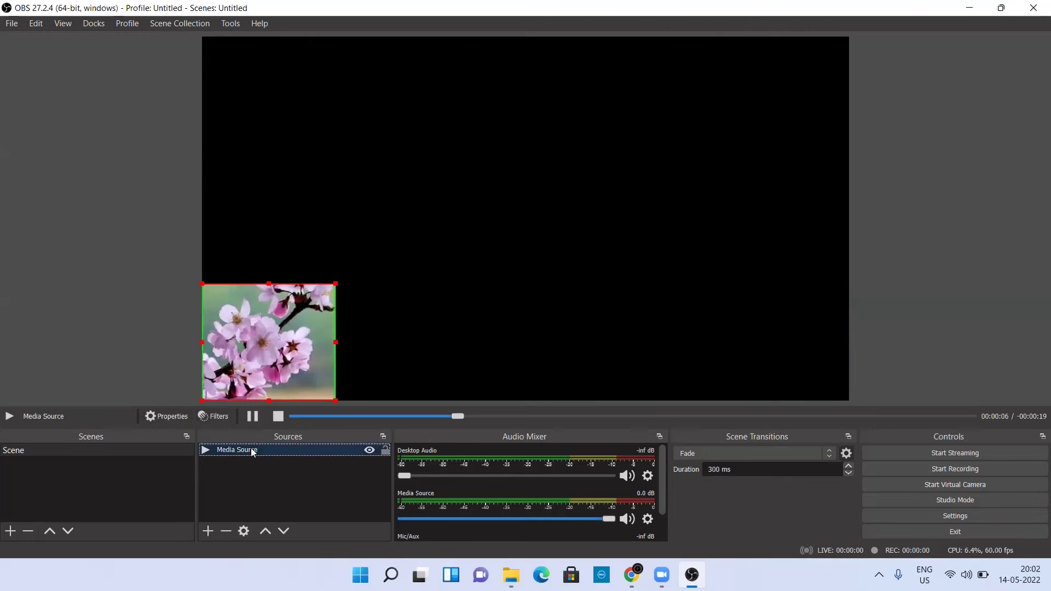
{"action": "left_click", "coordinate": [224, 531]}
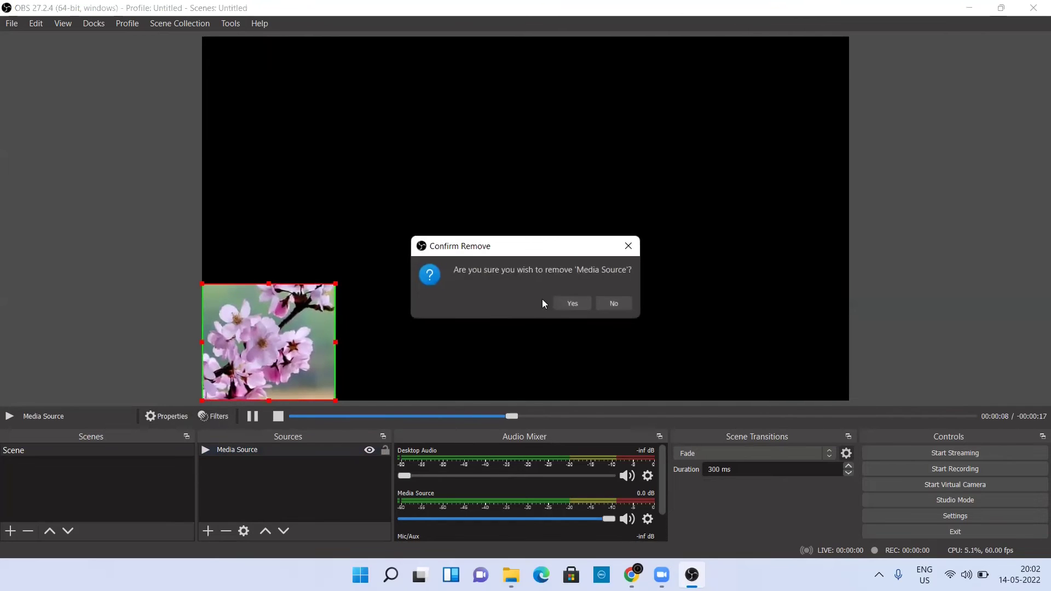
{"action": "left_click", "coordinate": [569, 303]}
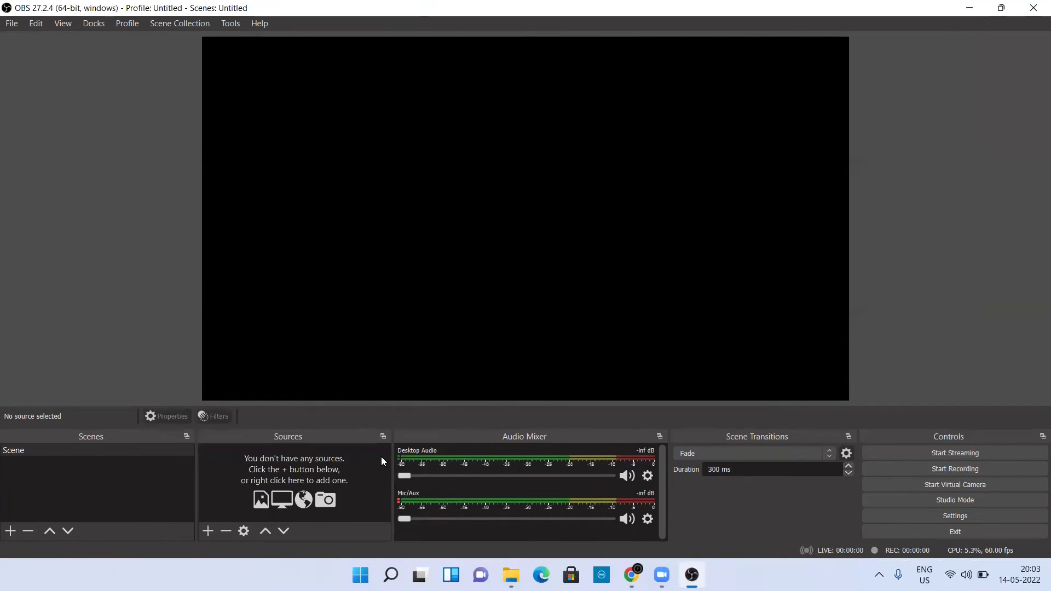
- Add a new Media Source that plays stuudyy.mp4 from the final edits folder on drive E, and pause its playback
{"action": "left_click", "coordinate": [208, 531]}
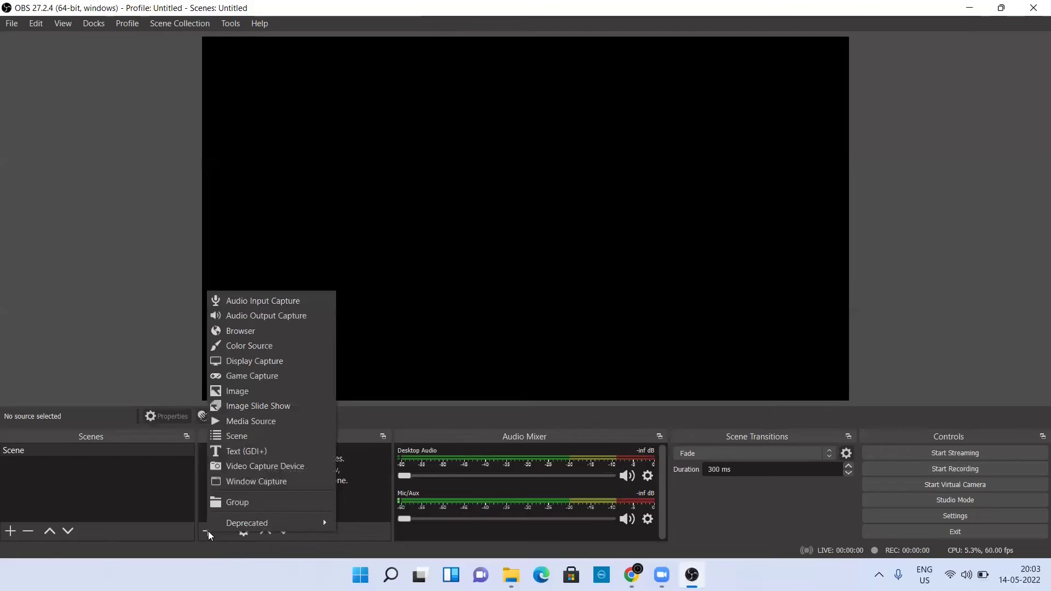
{"action": "left_click", "coordinate": [250, 424]}
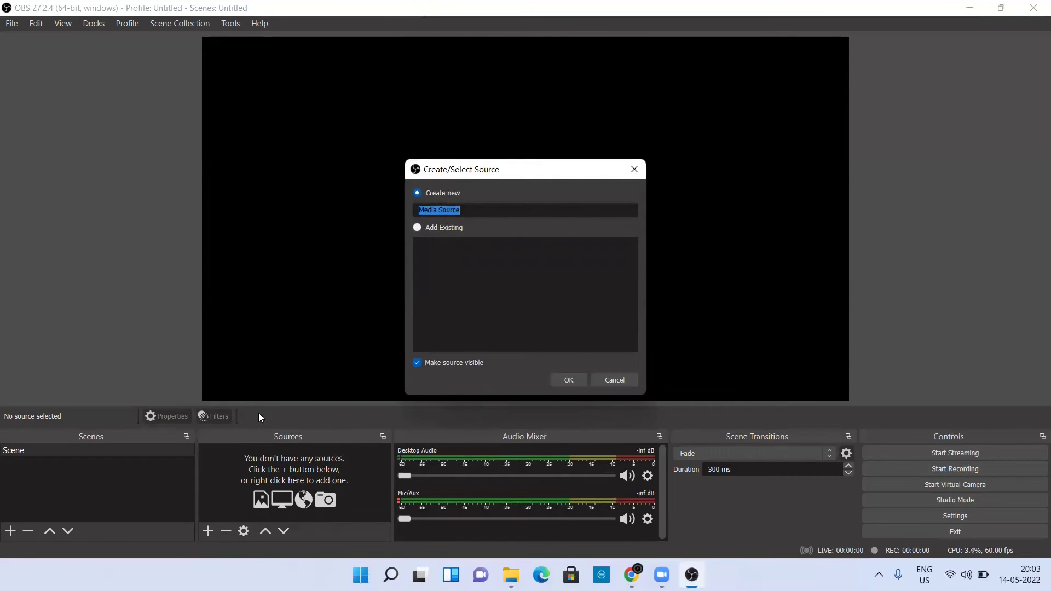
{"action": "left_click", "coordinate": [559, 384]}
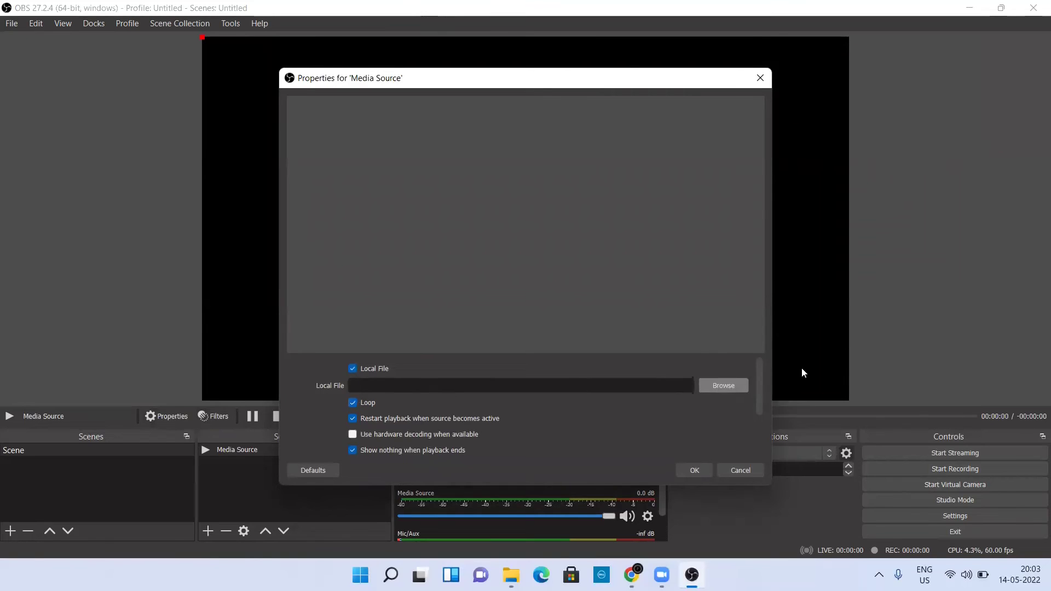
{"action": "left_click", "coordinate": [720, 387]}
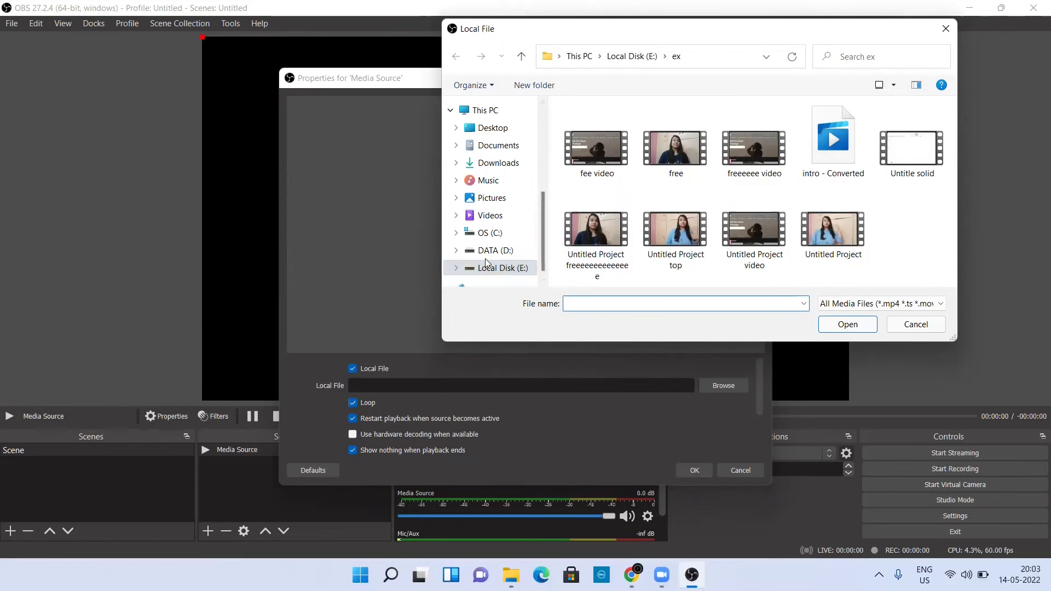
{"action": "left_click", "coordinate": [501, 269]}
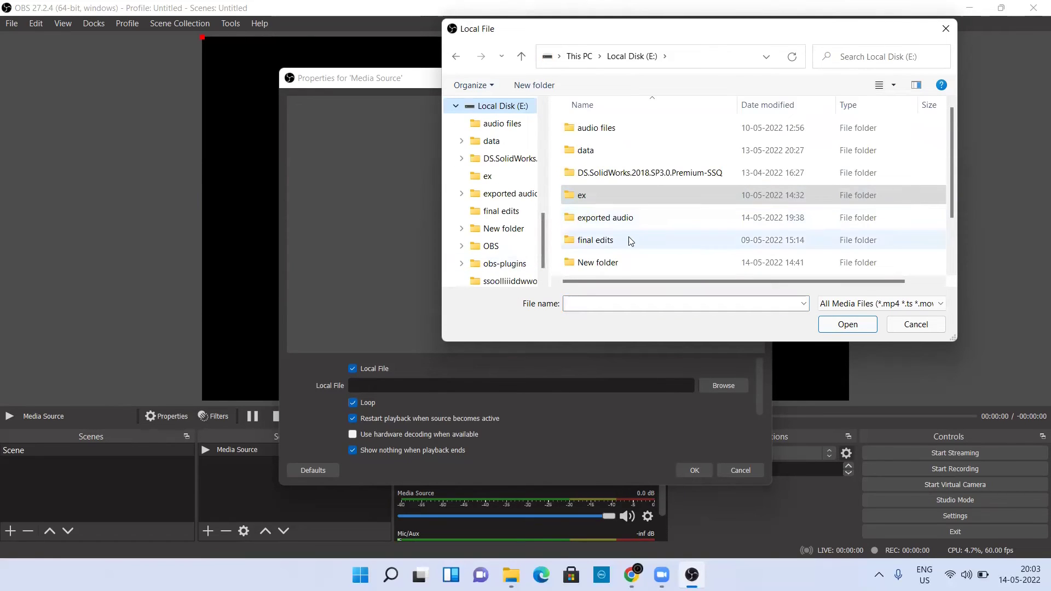
{"action": "left_click", "coordinate": [630, 241]}
{"action": "double_click", "coordinate": [629, 241]}
{"action": "left_click", "coordinate": [669, 156]}
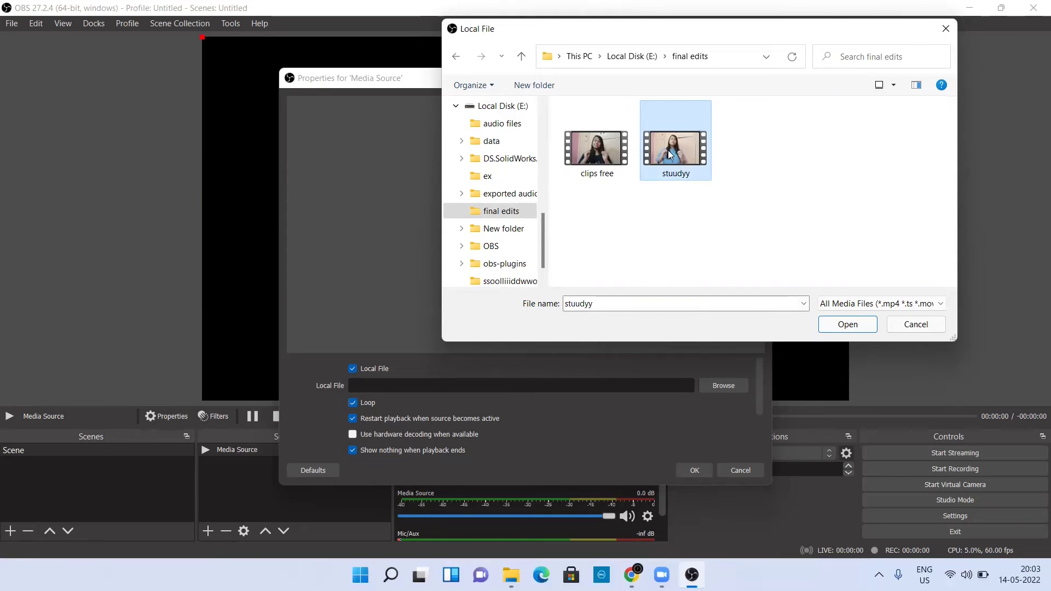
{"action": "double_click", "coordinate": [668, 150]}
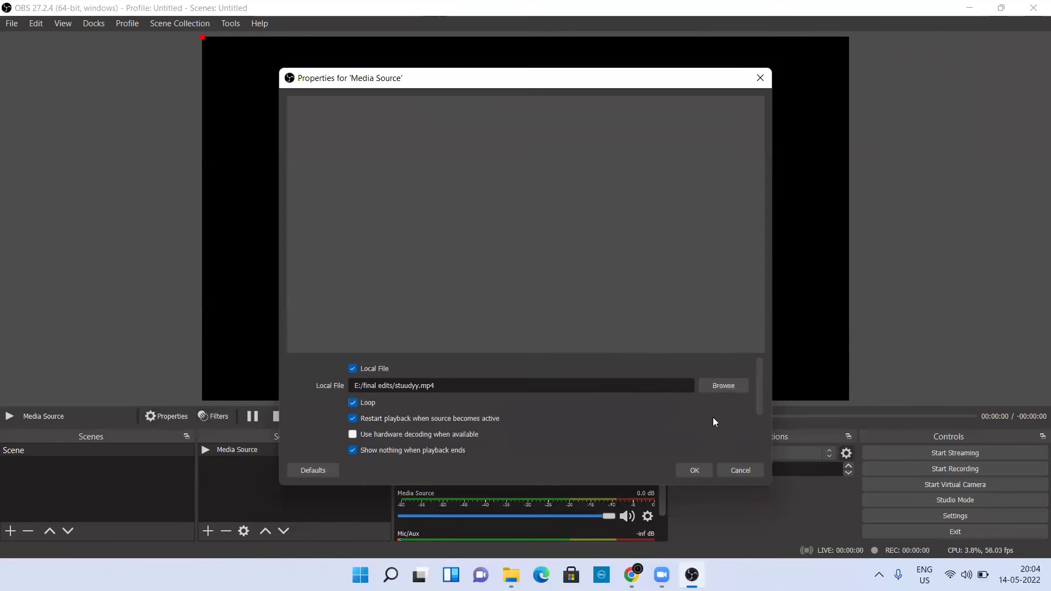
{"action": "left_click", "coordinate": [694, 471]}
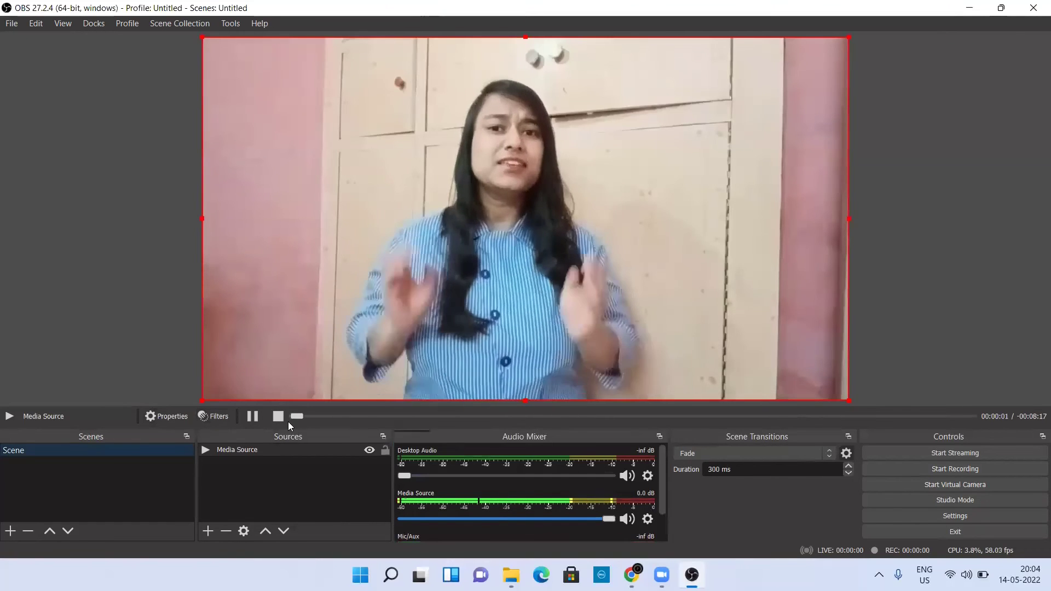
{"action": "left_click", "coordinate": [255, 417]}
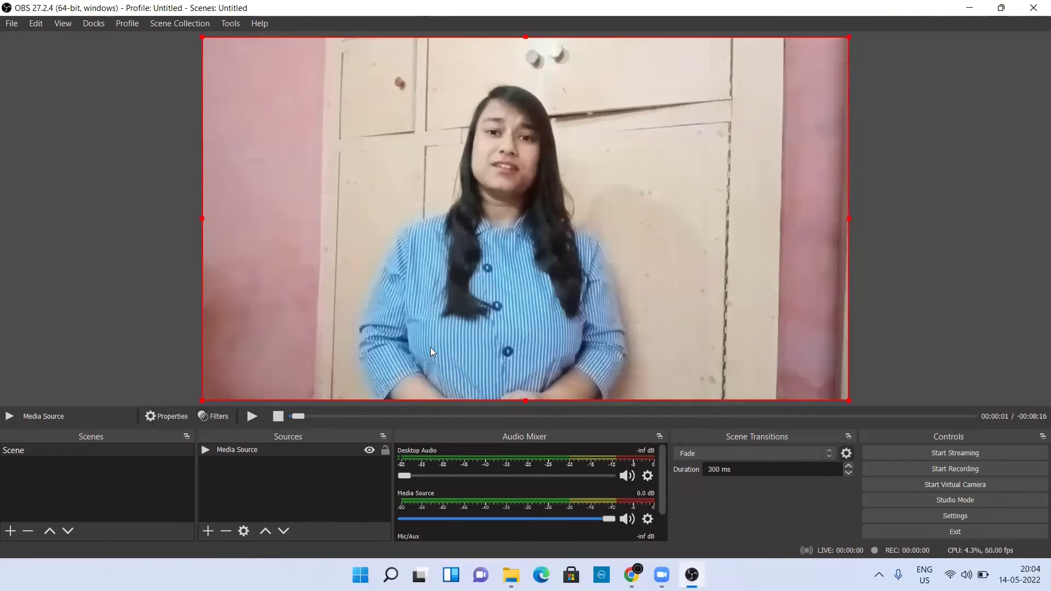
- Add a Background Removal filter to the Media Source, keeping the default filter name
{"action": "left_click", "coordinate": [333, 450]}
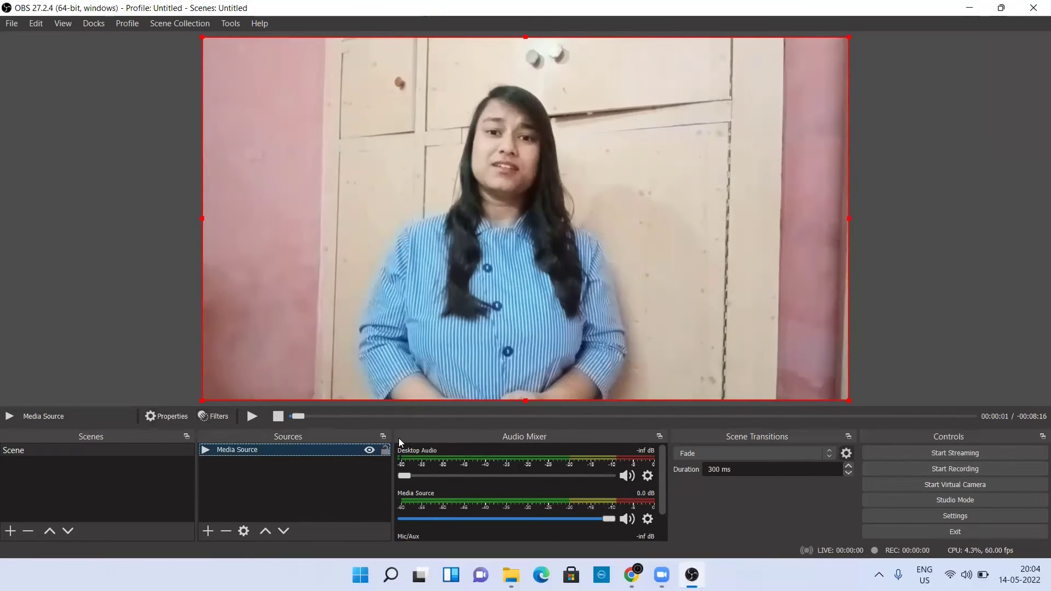
{"action": "left_click", "coordinate": [218, 417]}
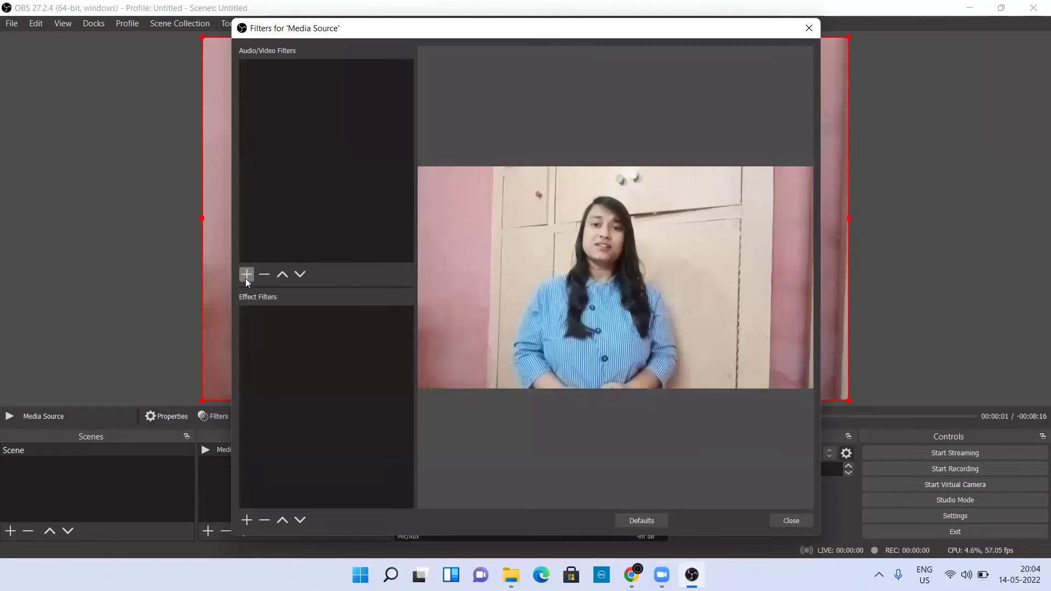
{"action": "left_click", "coordinate": [246, 274]}
{"action": "left_click", "coordinate": [265, 289]}
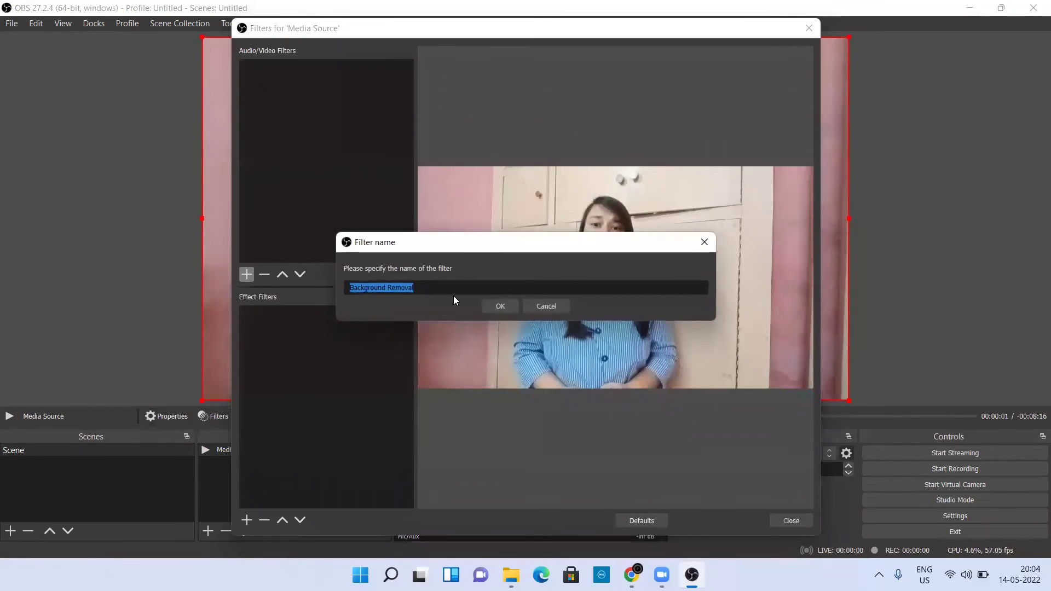
{"action": "left_click", "coordinate": [502, 306]}
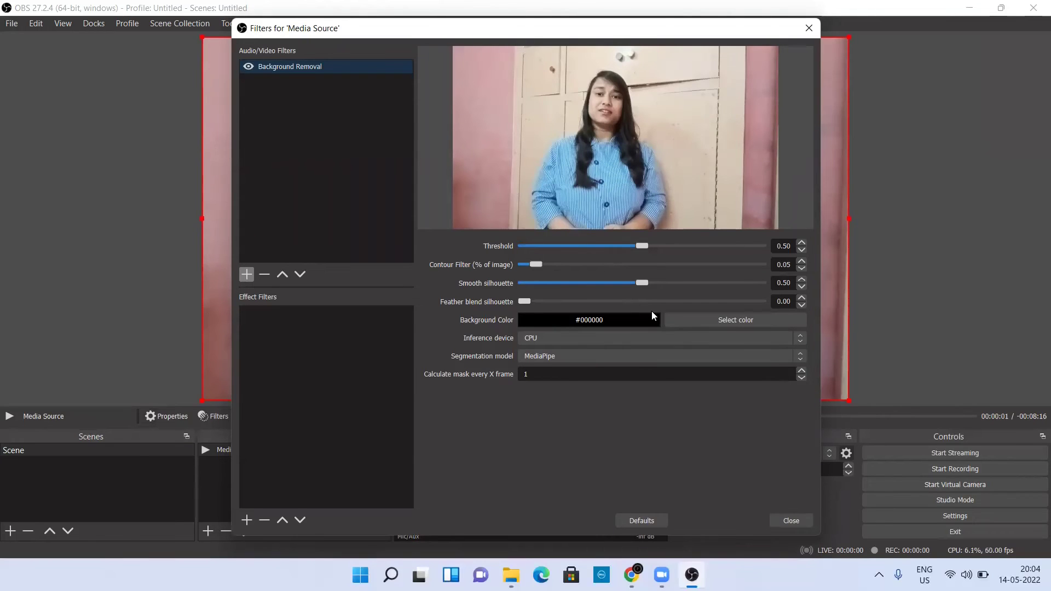
- Set the Background Removal filter's background color to green #00aa00, close the filters and pause the video after a short playback
{"action": "left_click", "coordinate": [721, 319]}
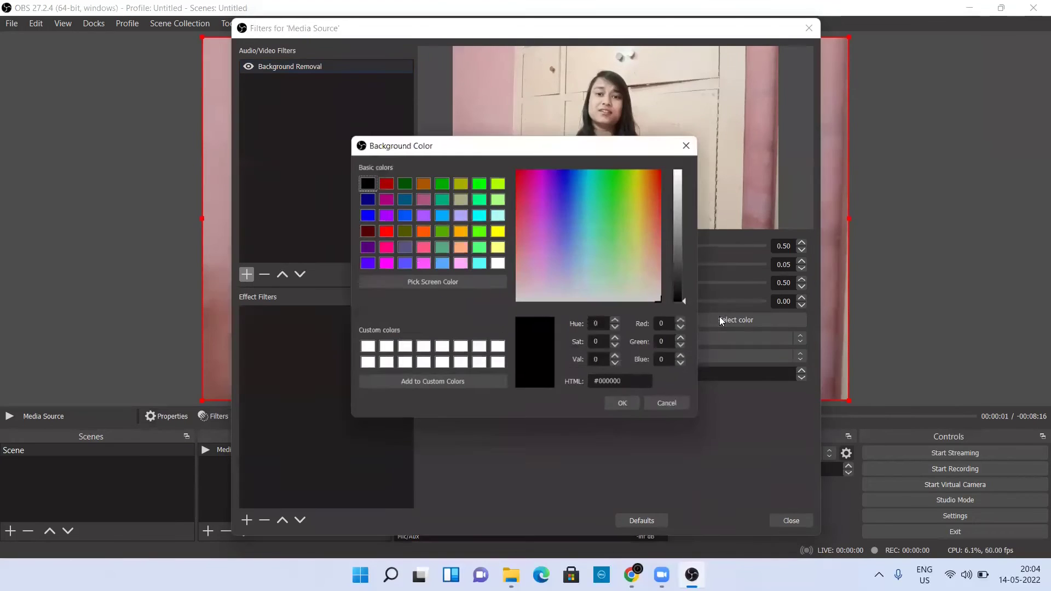
{"action": "left_click", "coordinate": [440, 182]}
{"action": "left_click", "coordinate": [625, 409]}
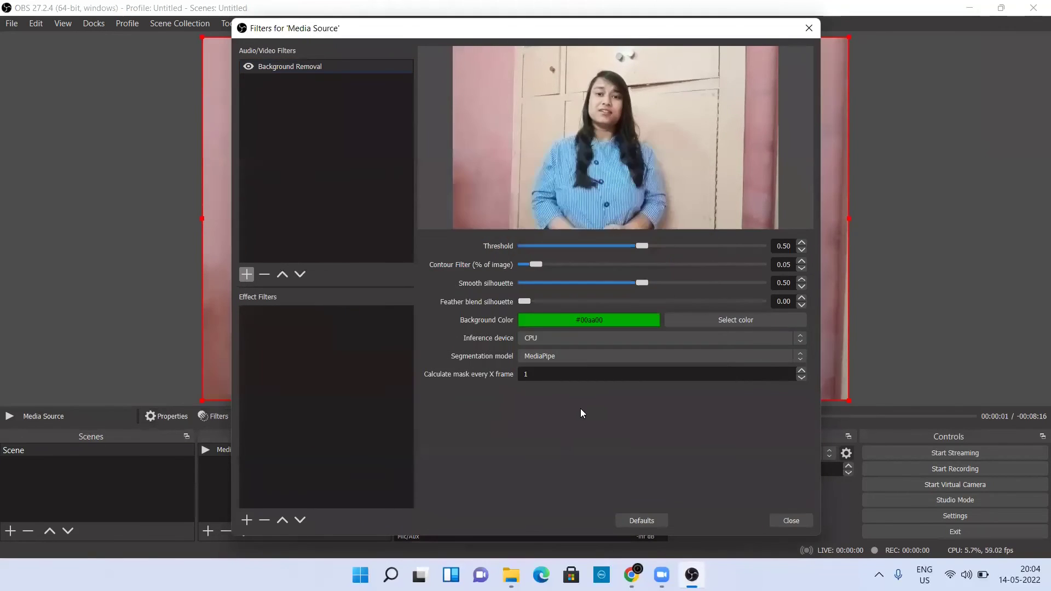
{"action": "left_click", "coordinate": [792, 520]}
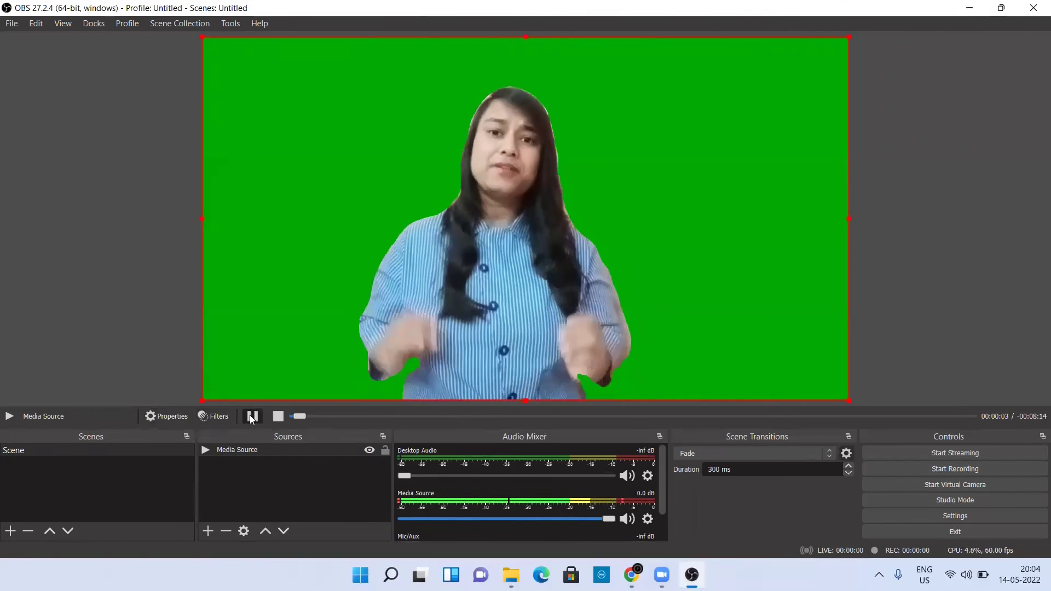
{"action": "left_click", "coordinate": [253, 420]}
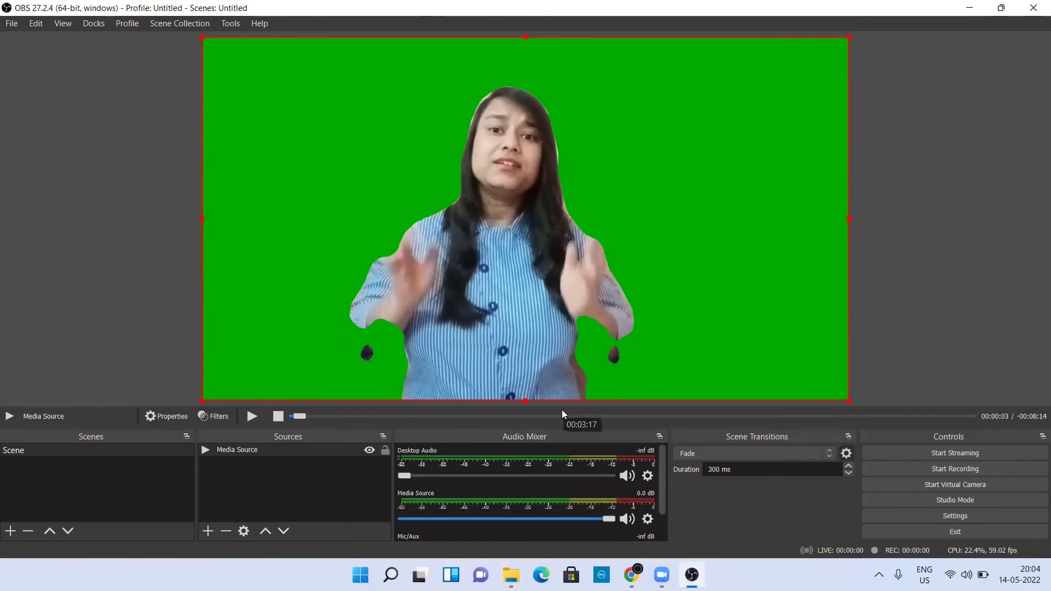
- Add a Chroma Key effect filter with the Green key color type to the Media Source
{"action": "left_click", "coordinate": [211, 530]}
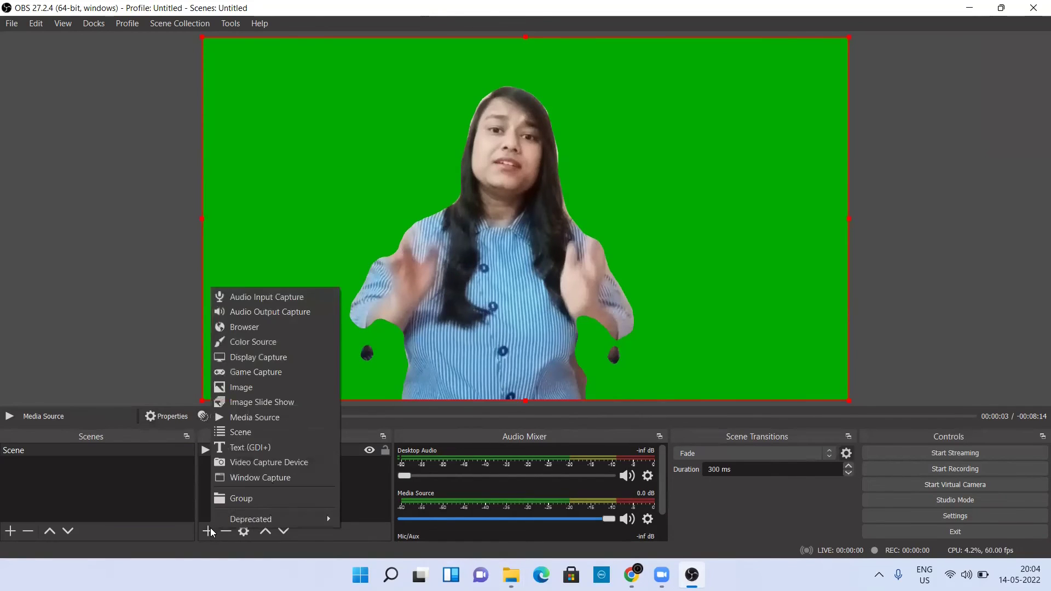
{"action": "left_click", "coordinate": [357, 479]}
{"action": "left_click", "coordinate": [300, 450]}
{"action": "left_click", "coordinate": [216, 416]}
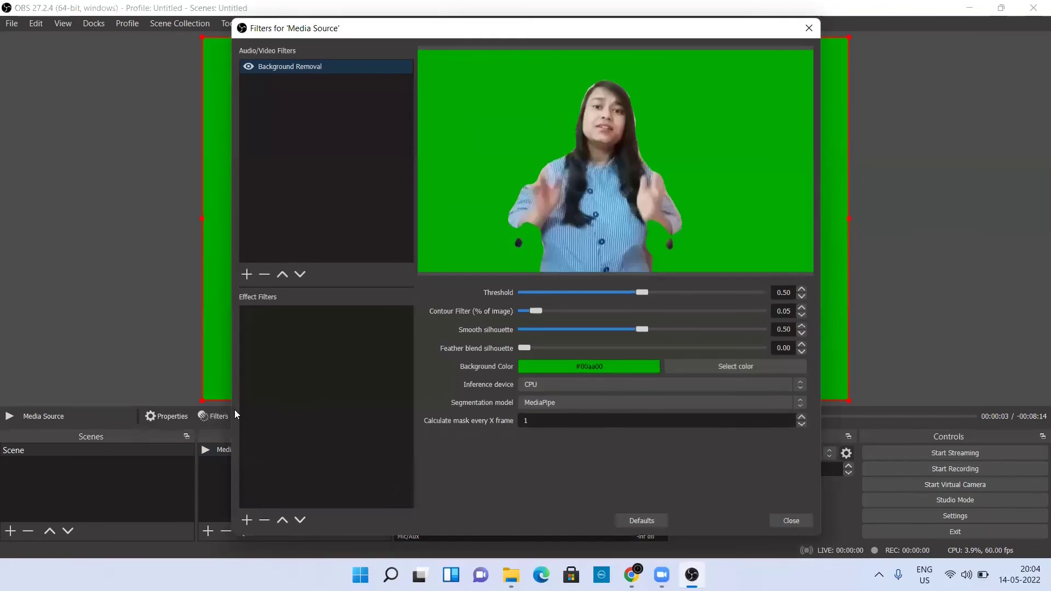
{"action": "left_click", "coordinate": [247, 520]}
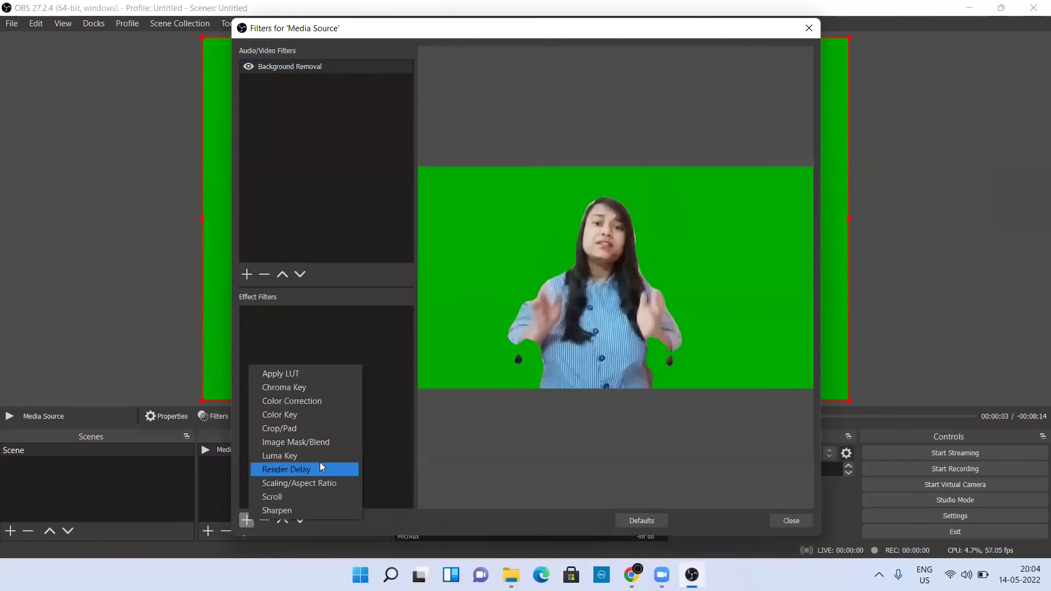
{"action": "left_click", "coordinate": [311, 387]}
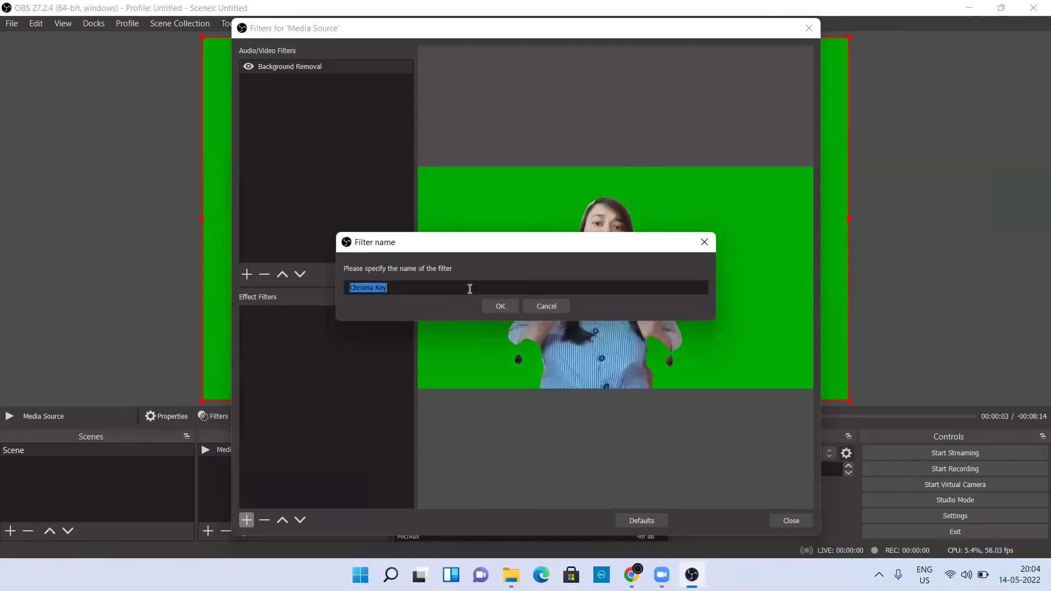
{"action": "left_click", "coordinate": [491, 308]}
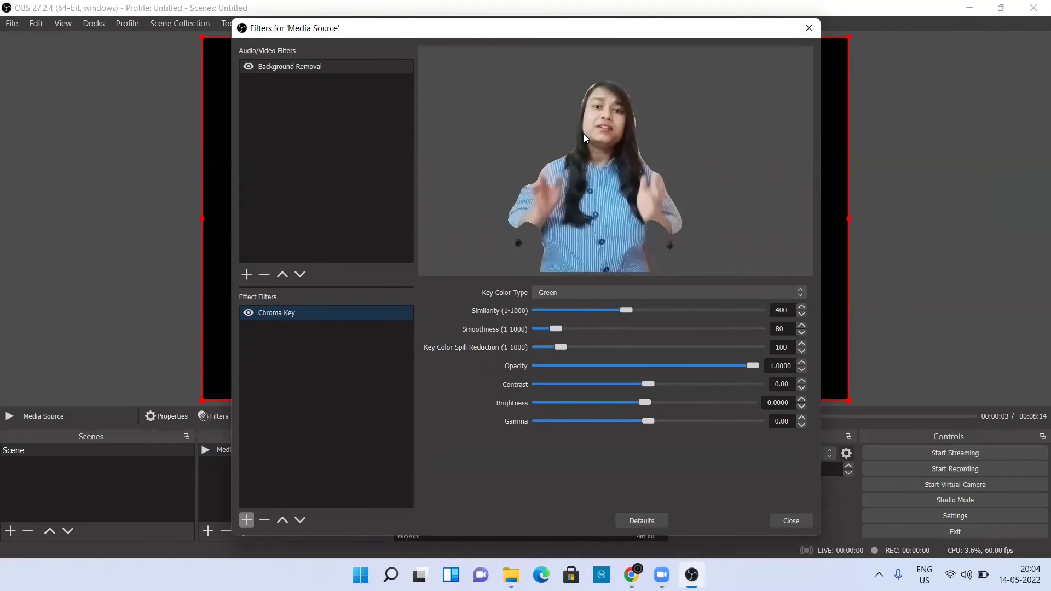
{"action": "left_click", "coordinate": [778, 519]}
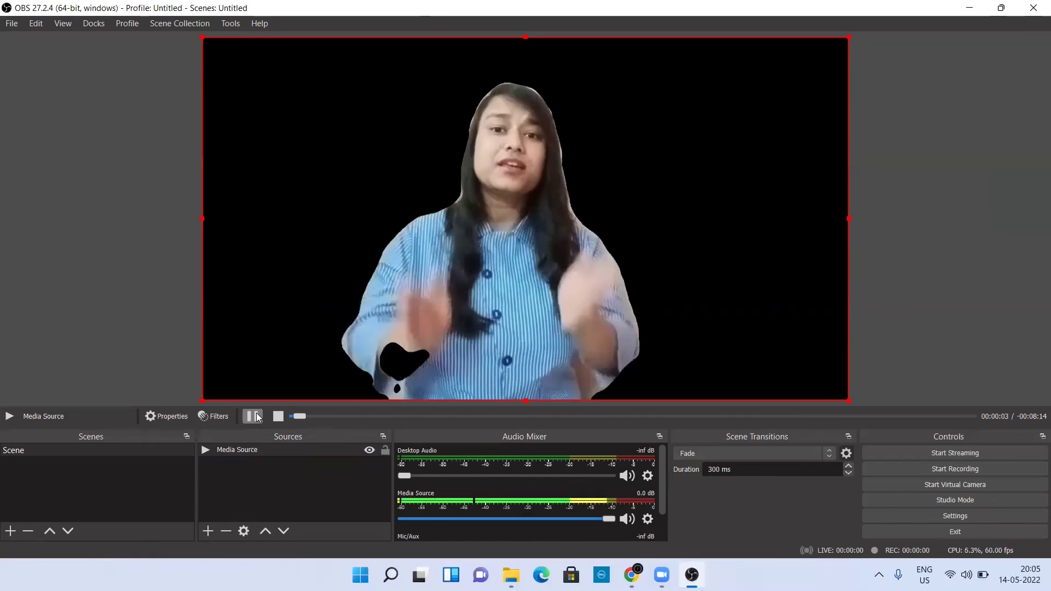
- Add a second Media Source that plays tree flowers.mp4 from the Downloads folder with looping turned on
{"action": "left_click", "coordinate": [204, 531]}
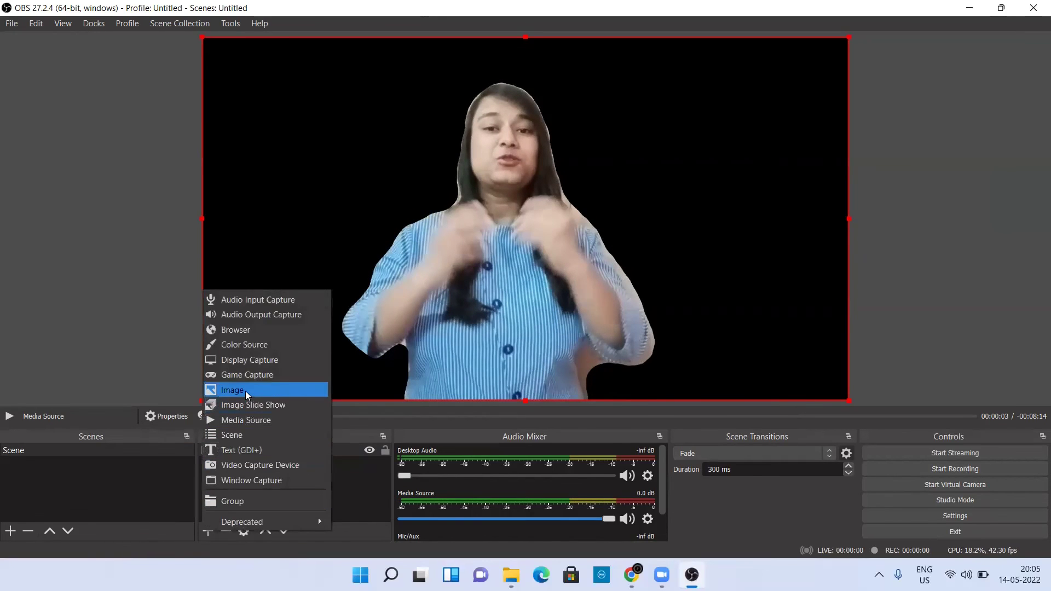
{"action": "left_click", "coordinate": [252, 421]}
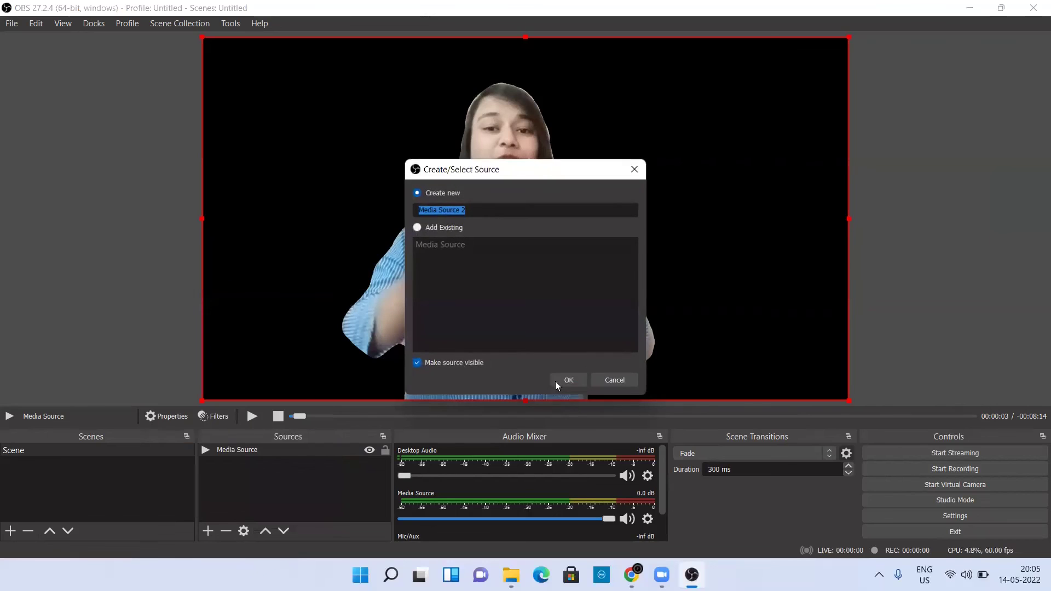
{"action": "left_click", "coordinate": [570, 382]}
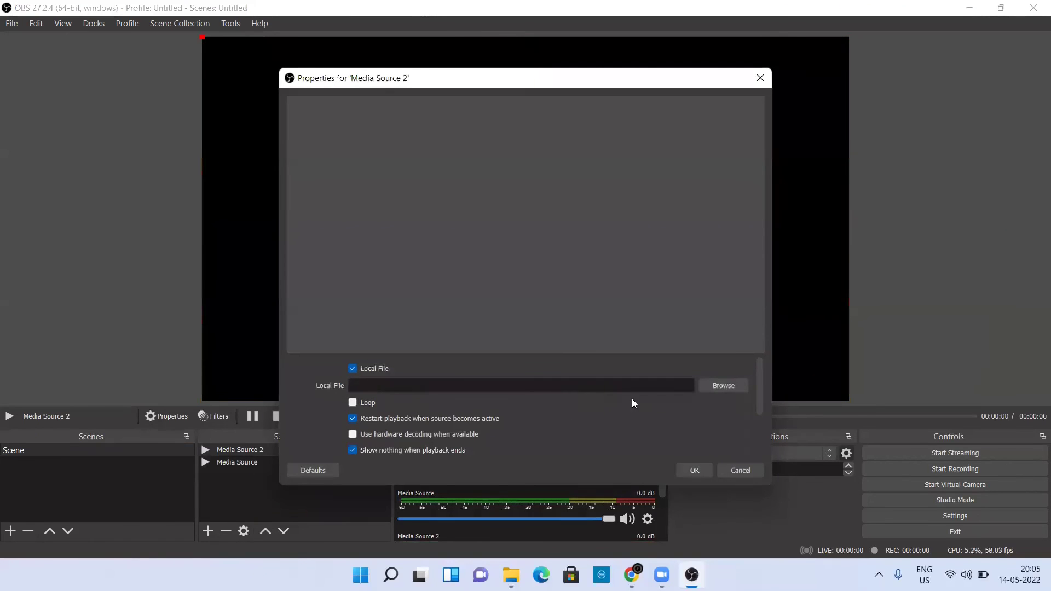
{"action": "left_click", "coordinate": [721, 386]}
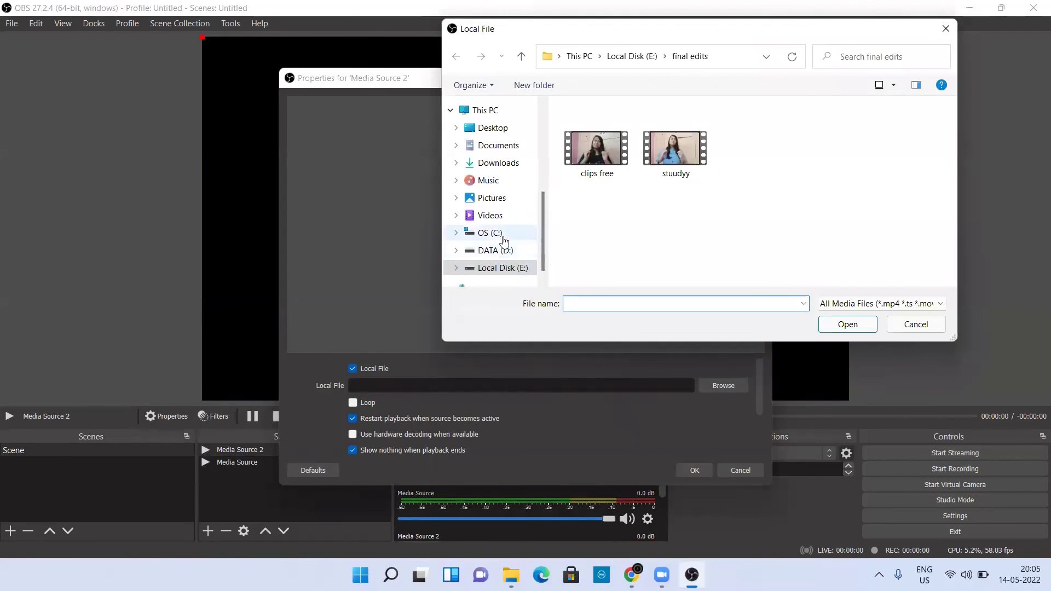
{"action": "left_click", "coordinate": [498, 147]}
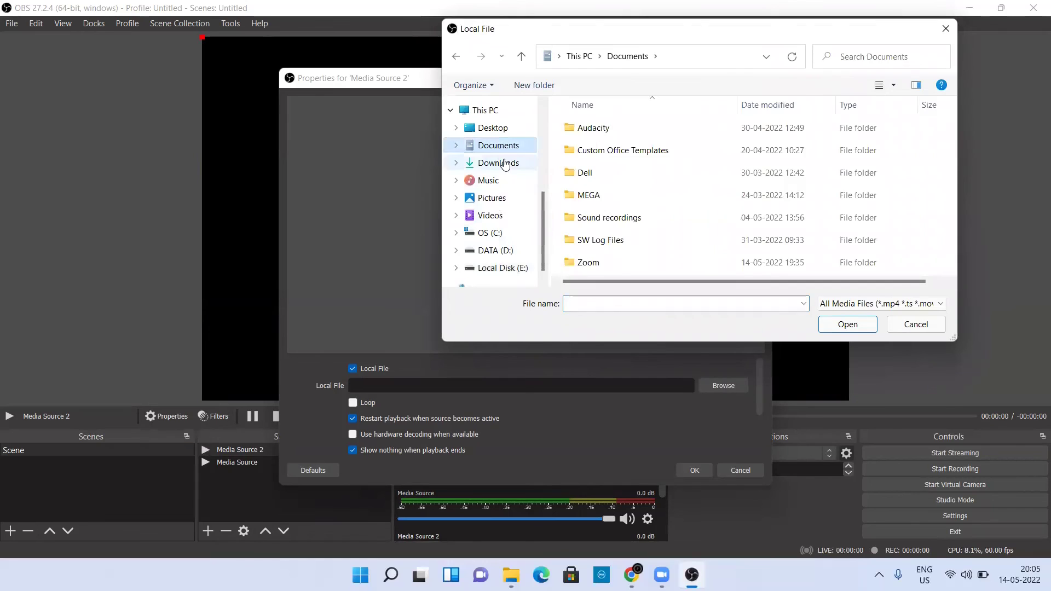
{"action": "left_click", "coordinate": [505, 163]}
{"action": "double_click", "coordinate": [598, 171]}
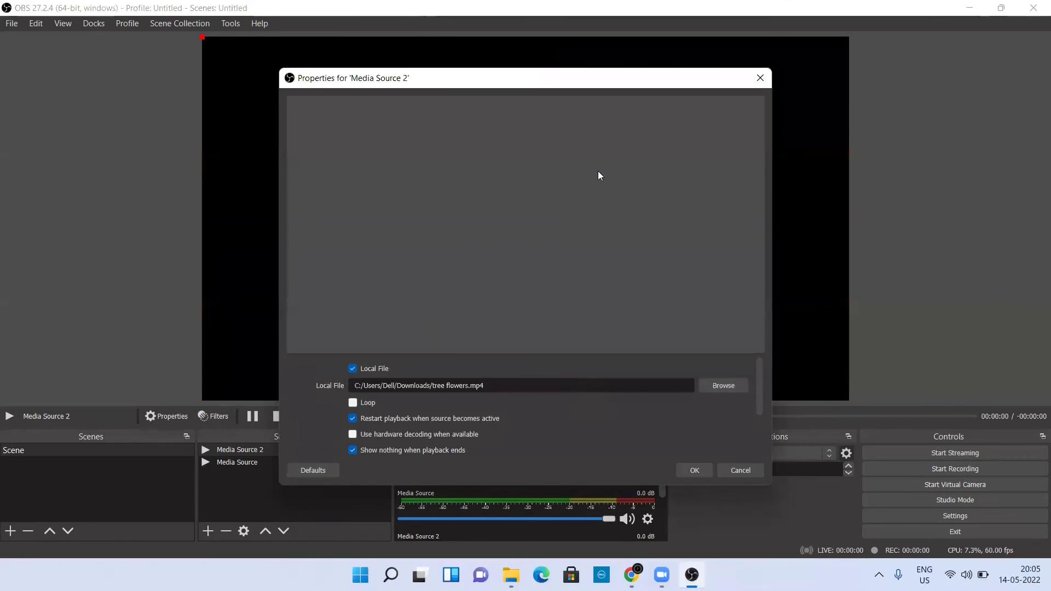
{"action": "left_click", "coordinate": [350, 402]}
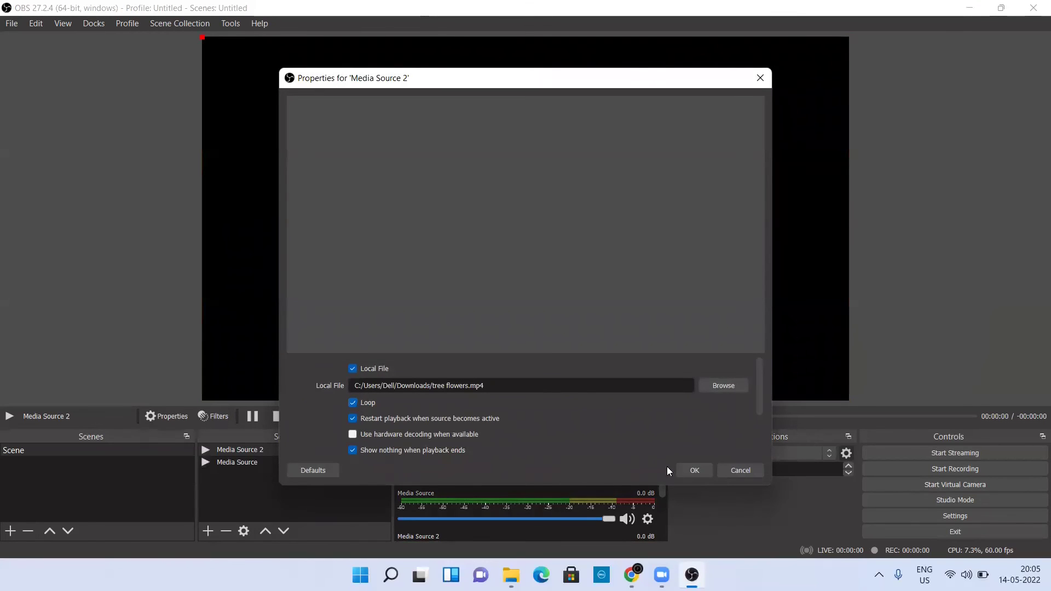
{"action": "left_click", "coordinate": [692, 471]}
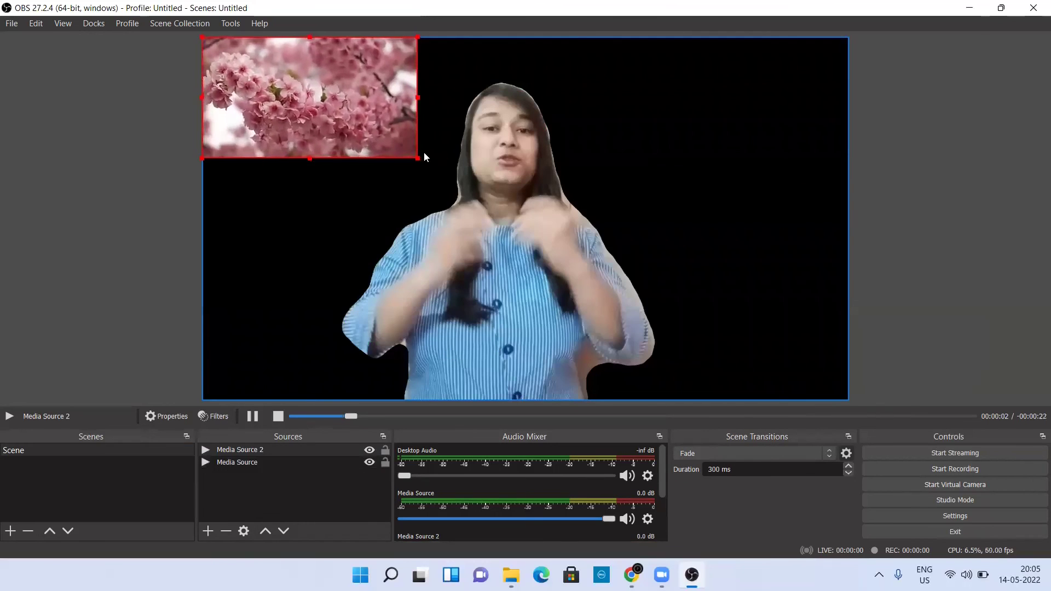
- Enlarge the flower video to fill the whole canvas and order it below the first Media Source
{"action": "left_click_drag", "start_coordinate": [414, 156], "coordinate": [744, 399]}
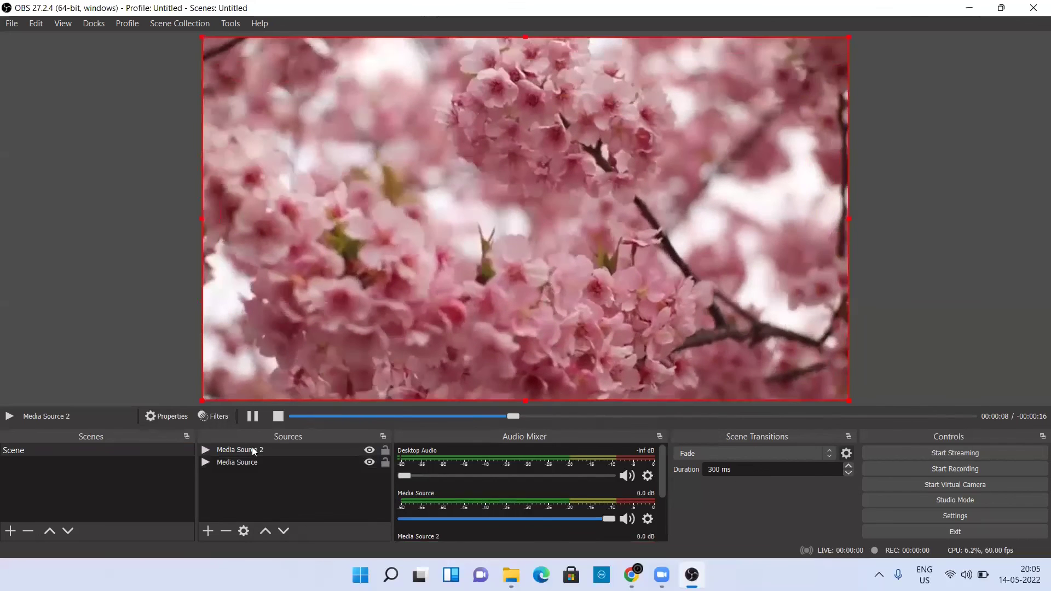
{"action": "left_click_drag", "start_coordinate": [253, 450], "coordinate": [253, 466]}
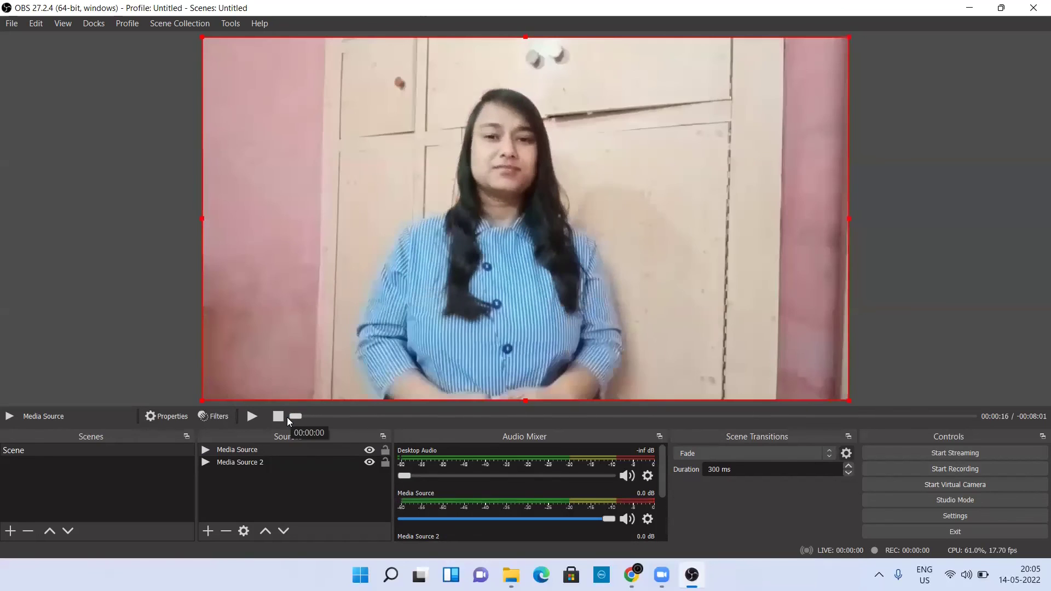
- Start recording with the first Media Source paused at its beginning, play it over the flower background and pause it after about 10 seconds
{"action": "left_click", "coordinate": [252, 416]}
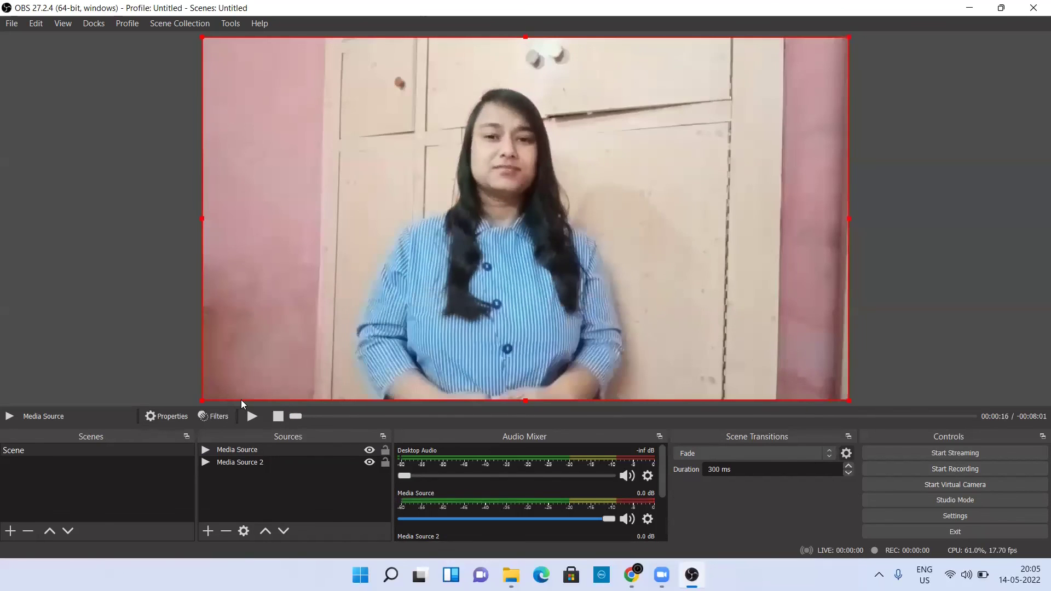
{"action": "left_click", "coordinate": [961, 469]}
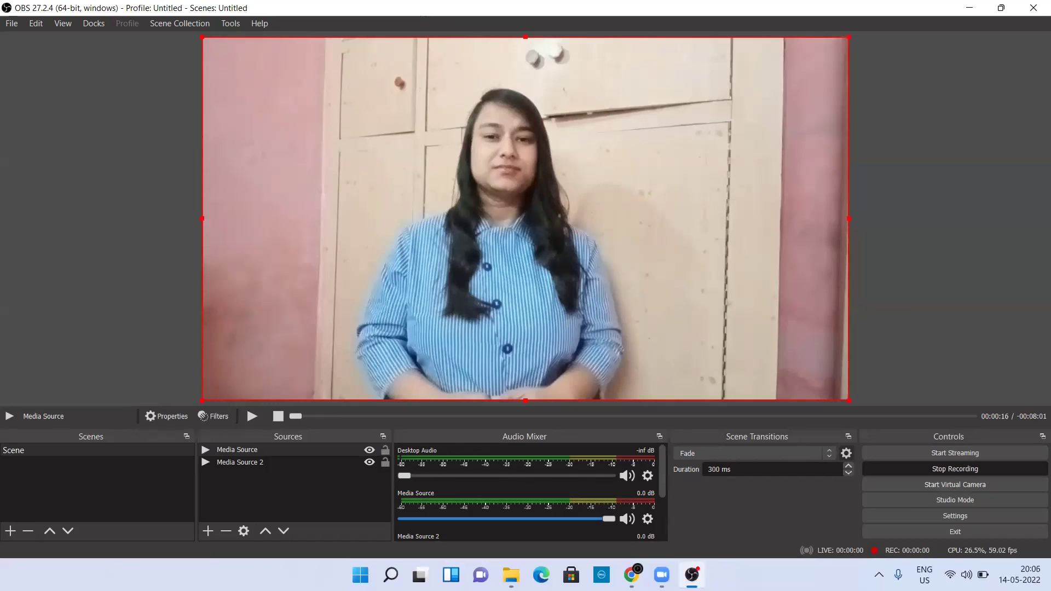
{"action": "left_click", "coordinate": [253, 417]}
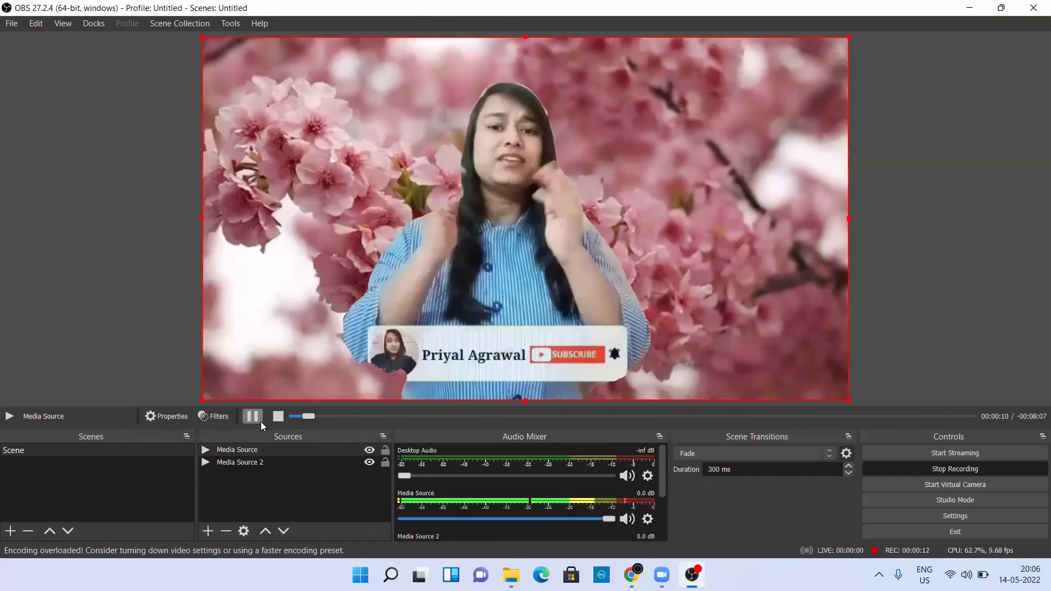
{"action": "left_click", "coordinate": [253, 418]}
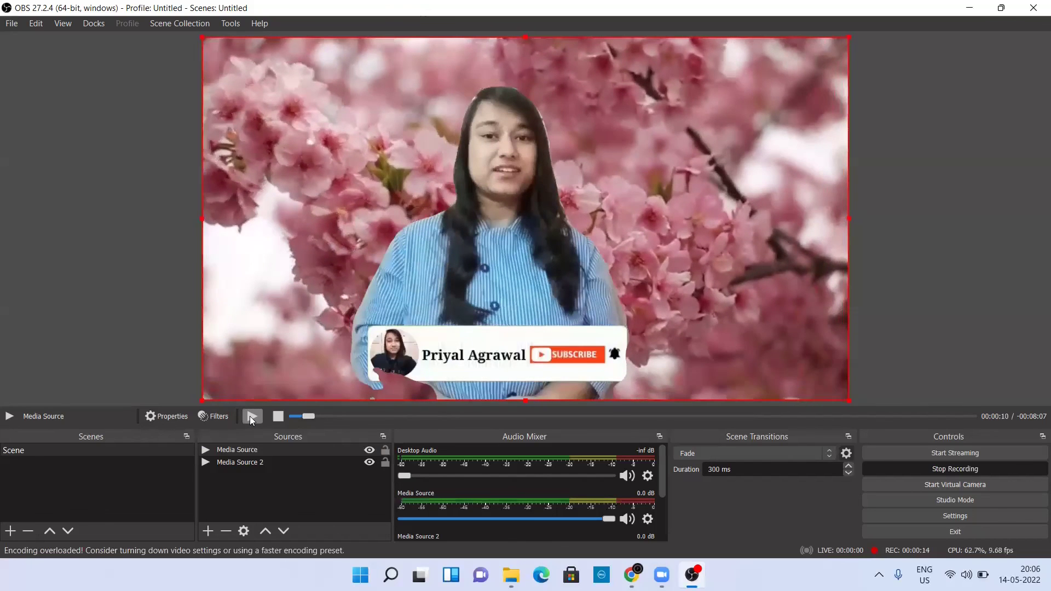